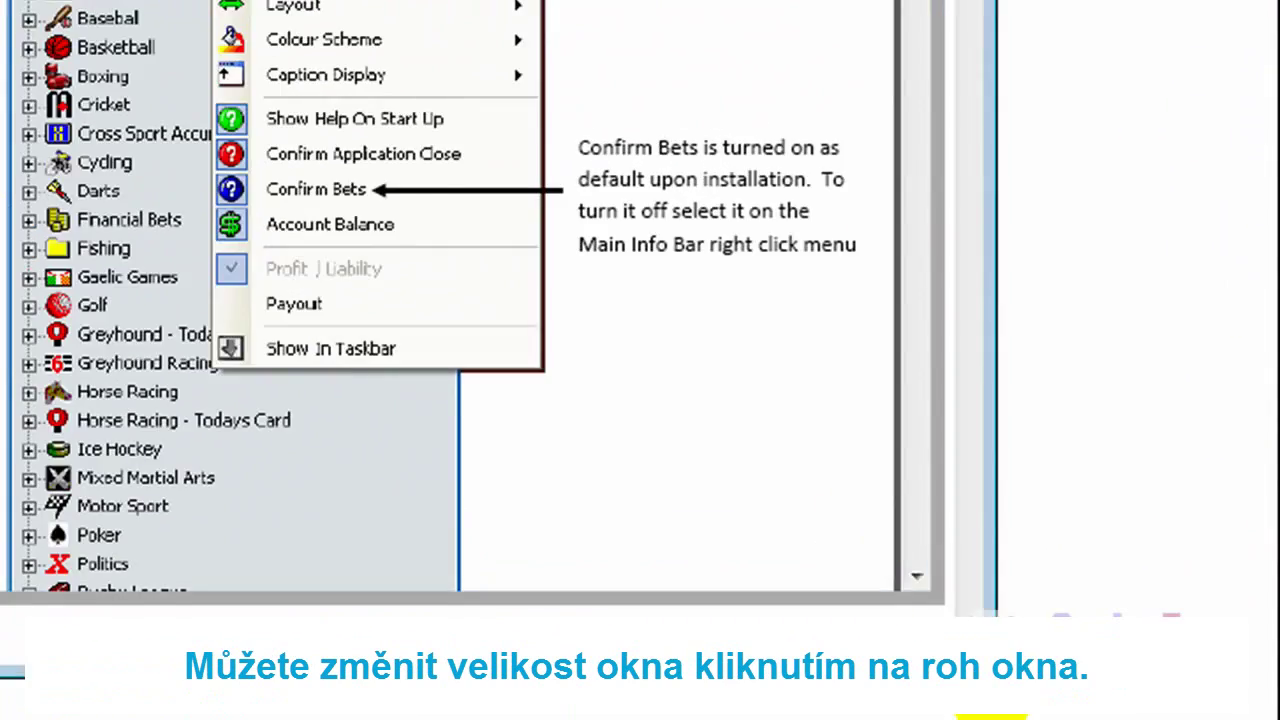
# Step: Resize the Help & Useful Links window by dragging its bottom-right corner
pyautogui.moveTo(860, 530); pyautogui.dragTo(711, 313)
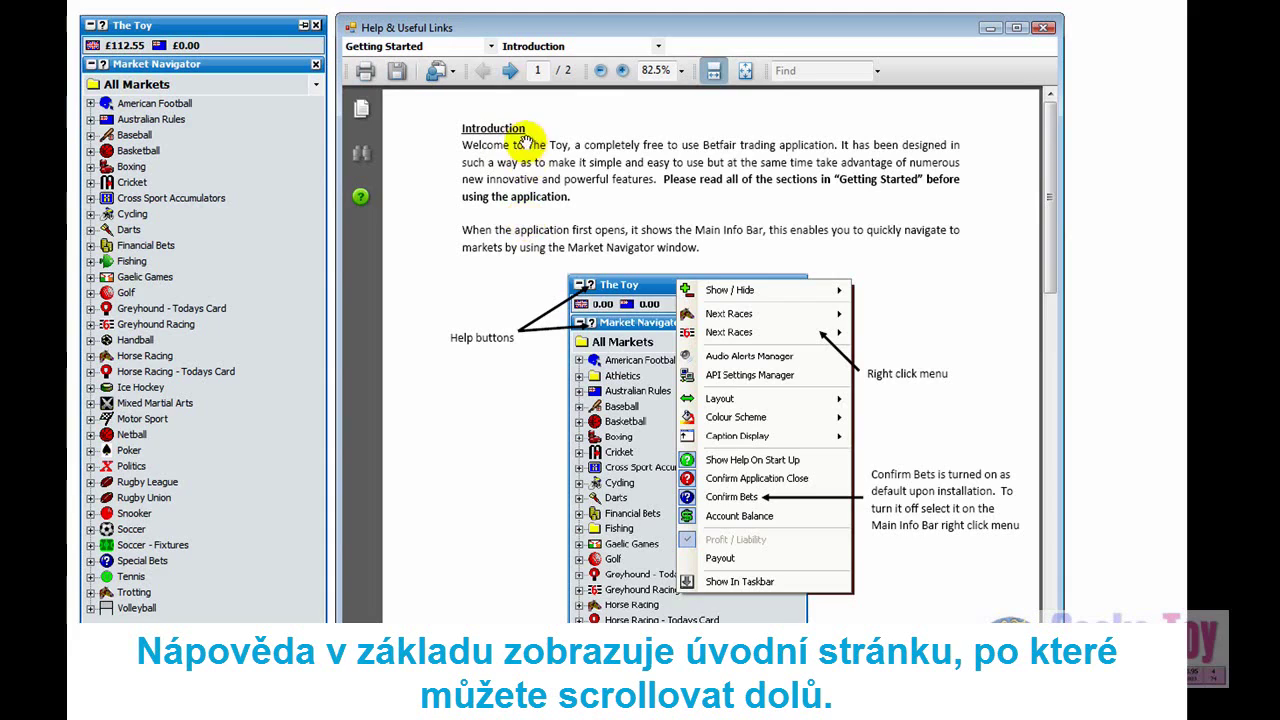
# Step: Switch the Getting Started help to Multi Market Trading, then list the help categories
pyautogui.moveTo(1053, 215)
pyautogui.mouseDown()
pyautogui.moveTo(1023, 434)
pyautogui.moveTo(1043, 586)
pyautogui.moveTo(1052, 223)
pyautogui.mouseUp()
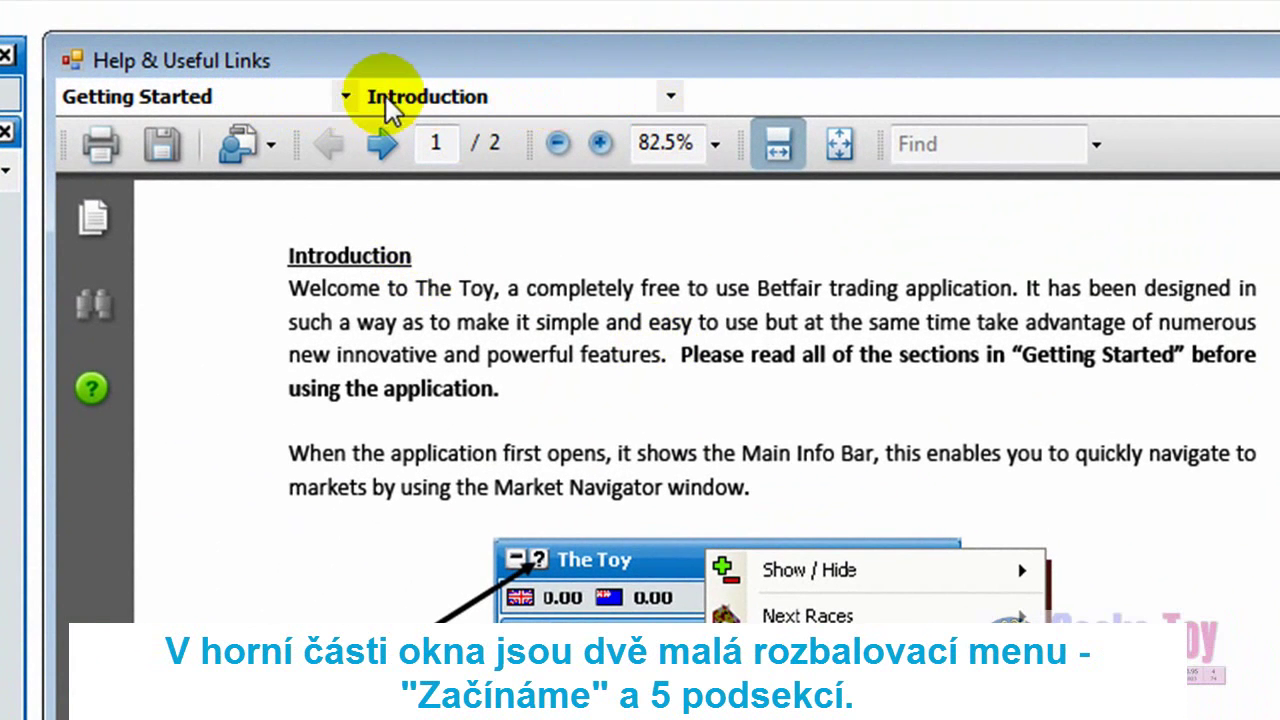
pyautogui.click(668, 98)
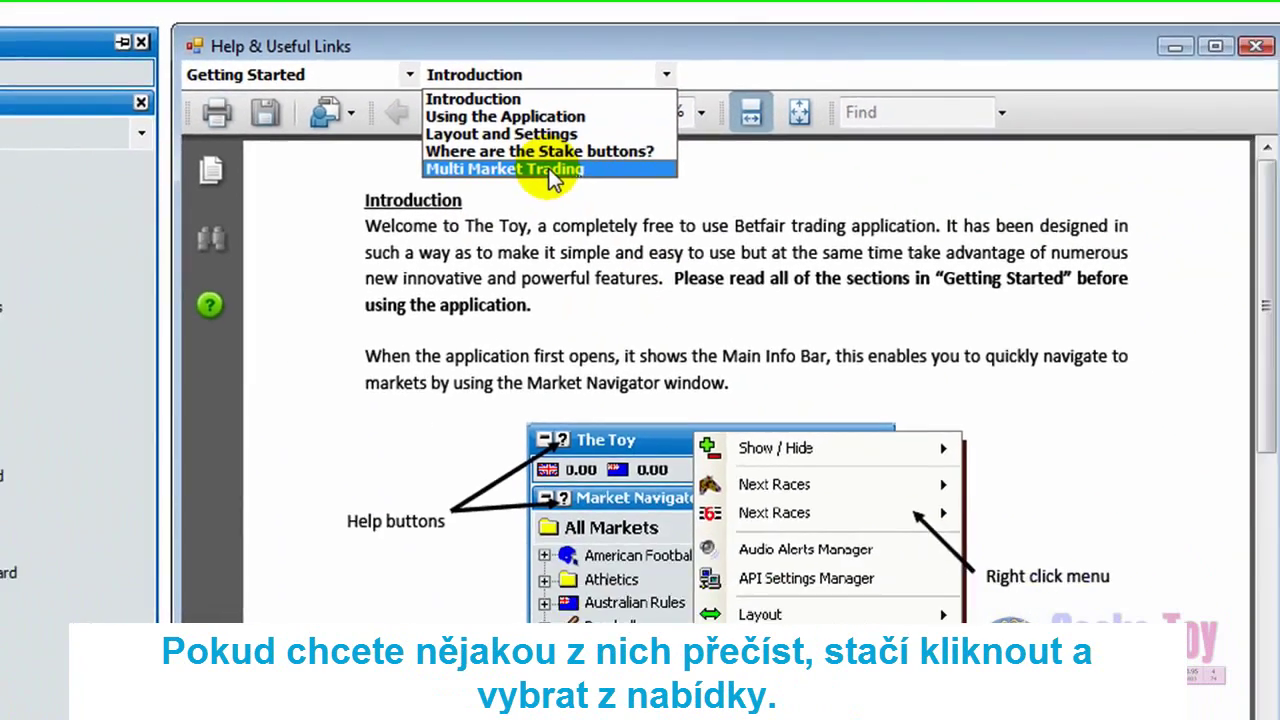
pyautogui.click(548, 168)
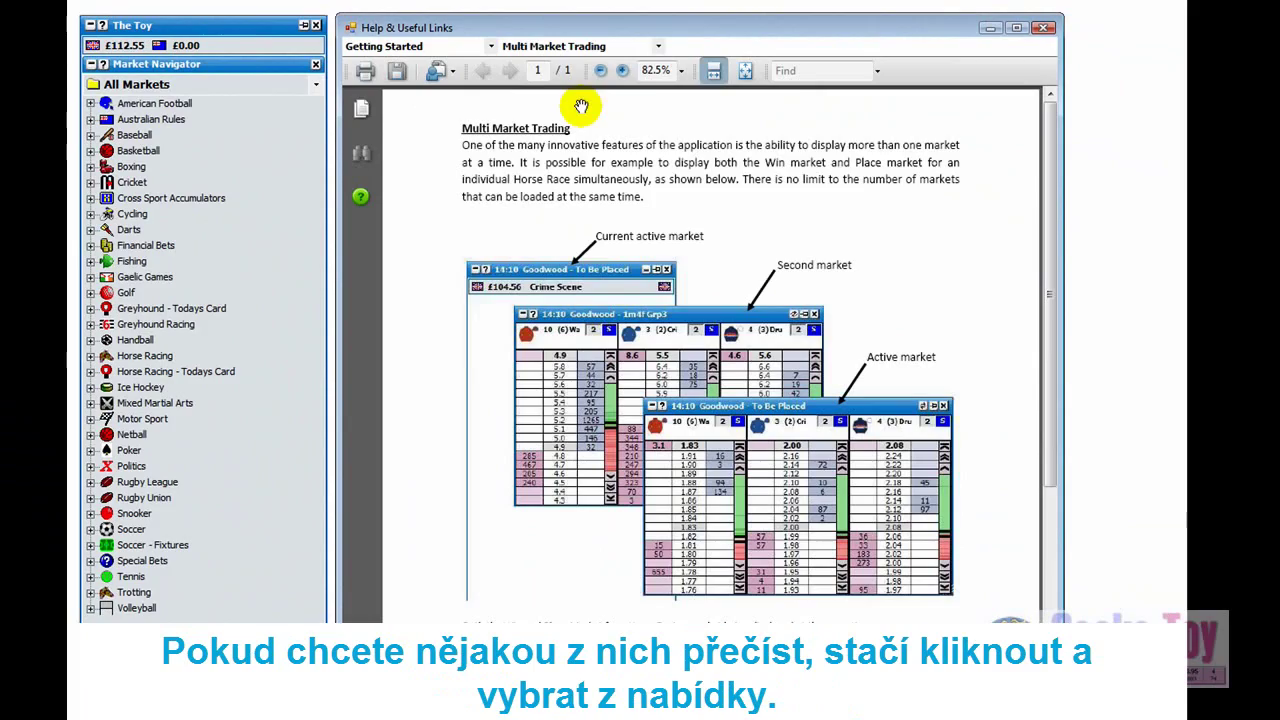
pyautogui.scroll(-10, 1055, 245)
pyautogui.scroll(10, 1046, 237)
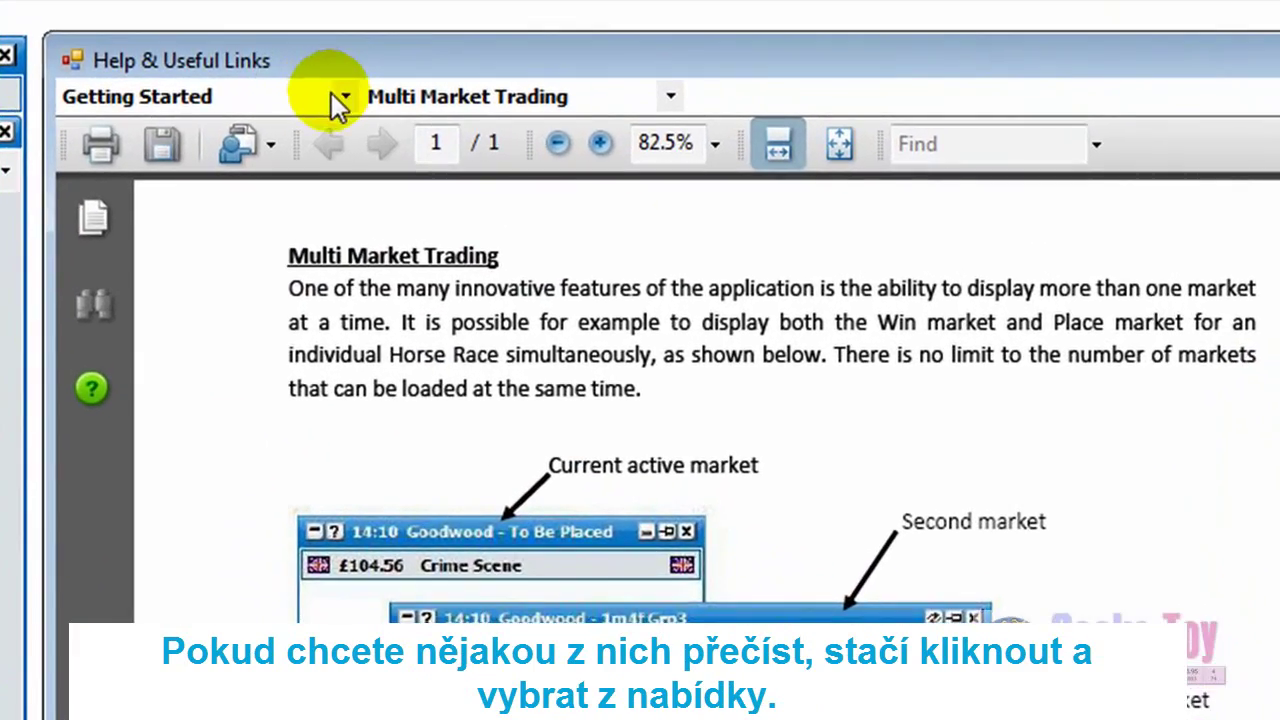
pyautogui.click(491, 46)
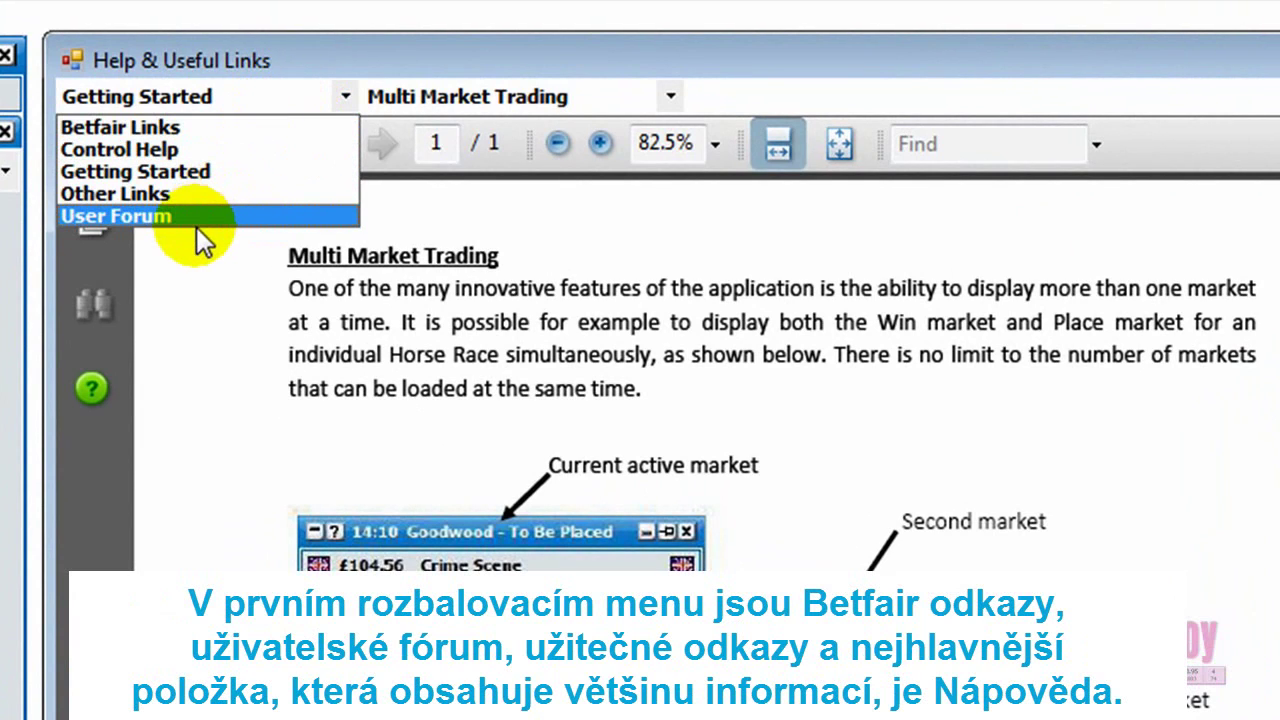
# Step: Switch to the Control Help category, load another topic, then close the help window
pyautogui.click(190, 145)
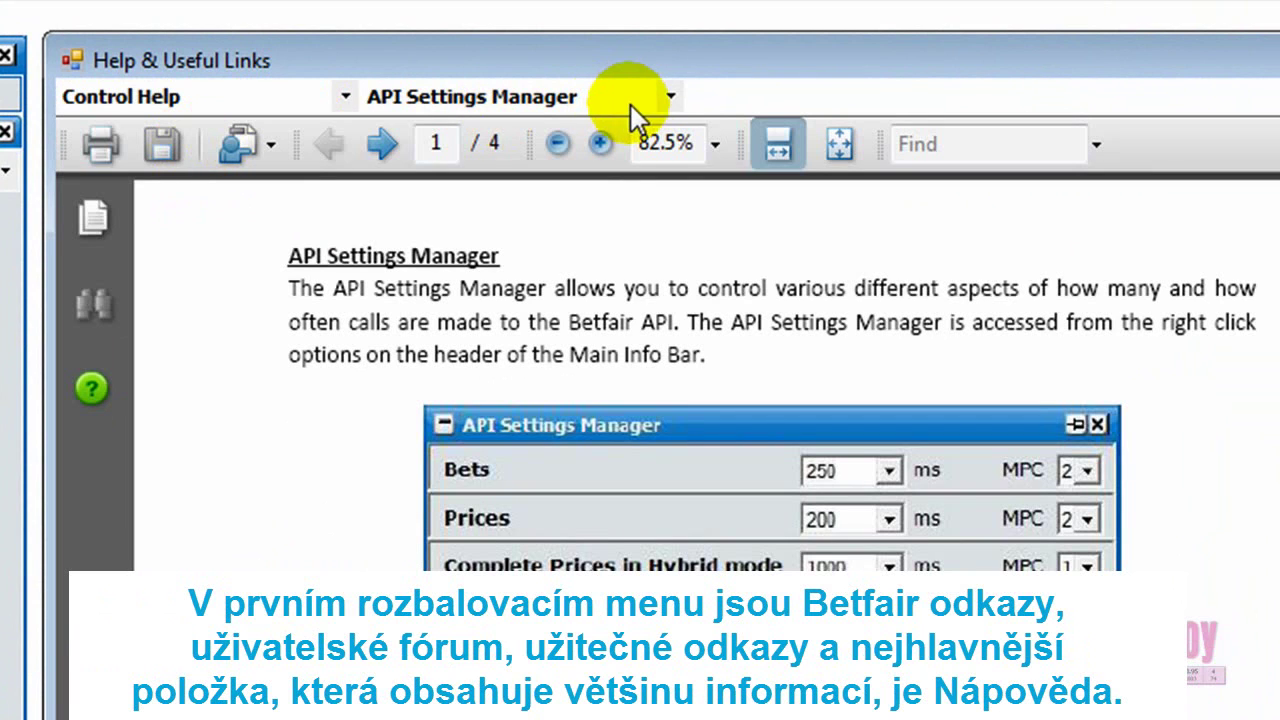
pyautogui.click(670, 96)
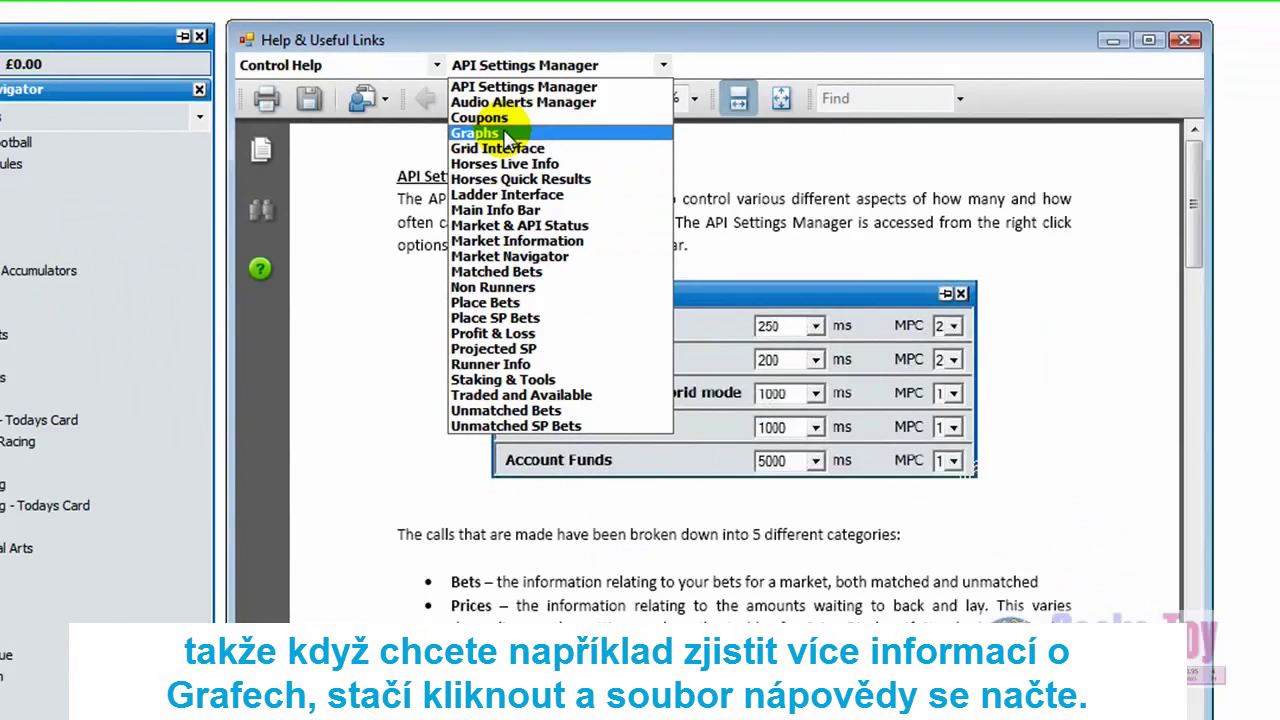
pyautogui.click(445, 193)
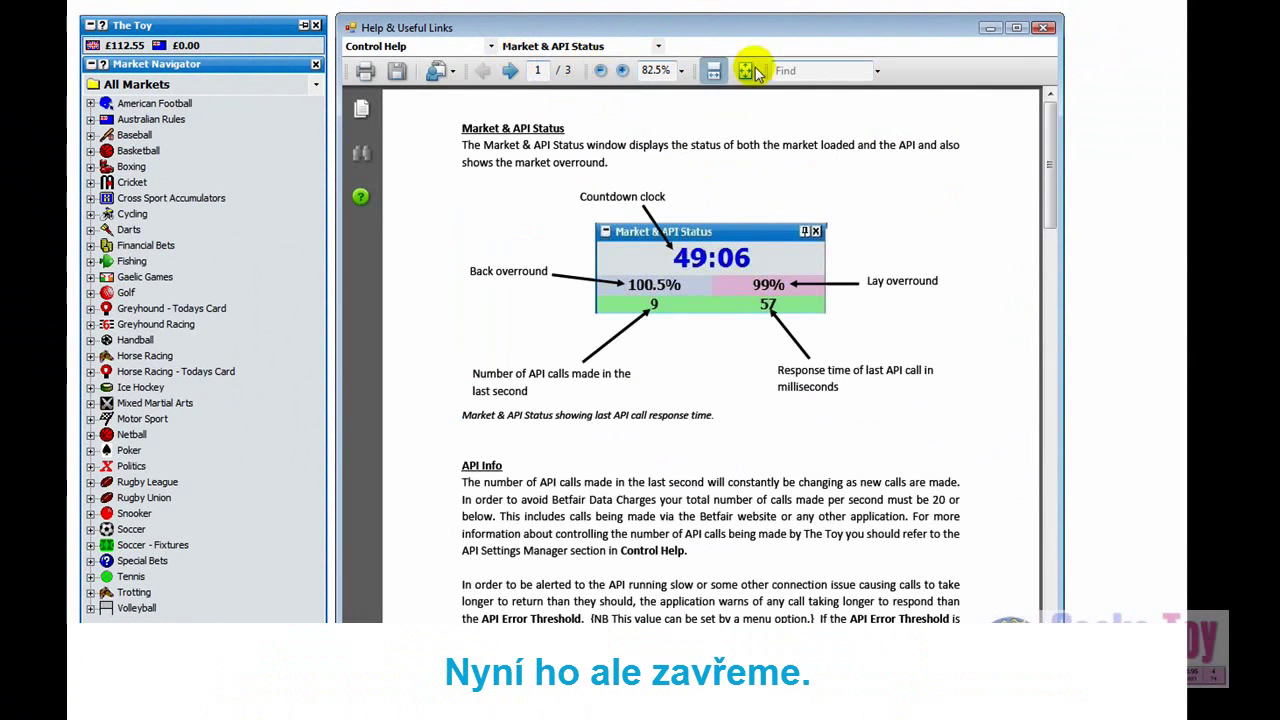
pyautogui.click(1045, 31)
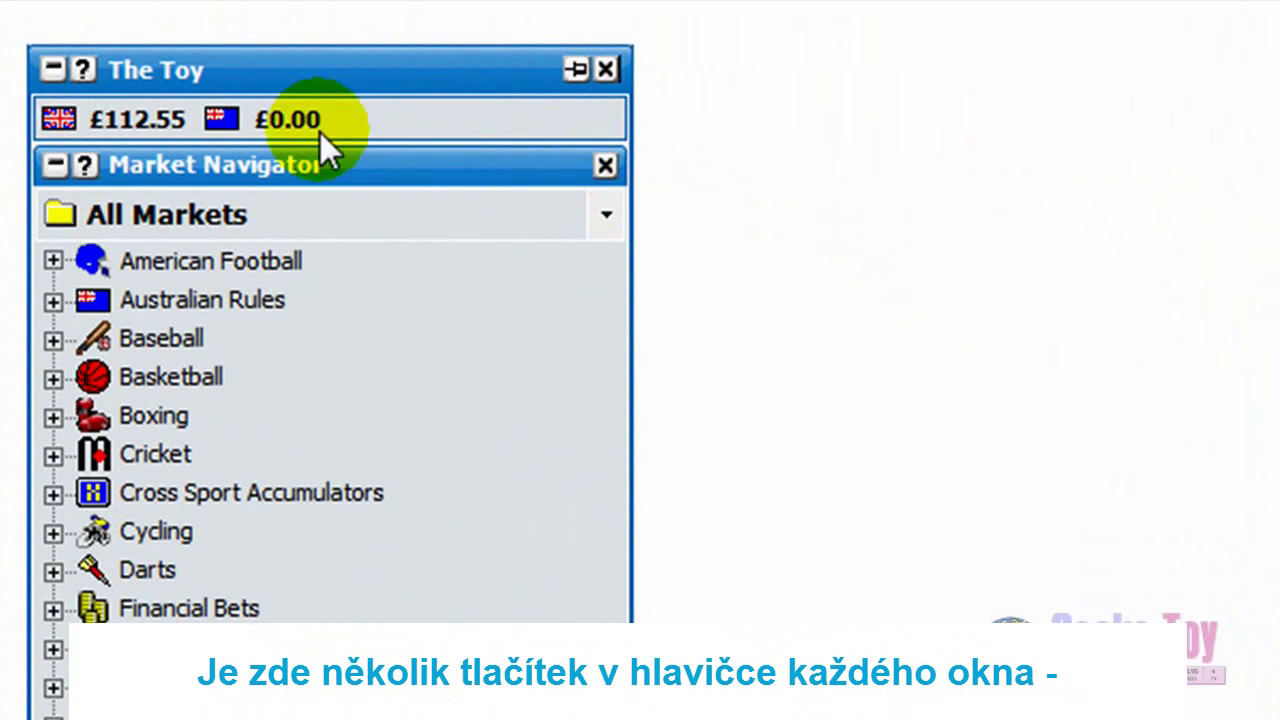
# Step: Collapse and re-expand the Market Navigator, then open its ? help page
pyautogui.click(55, 166)
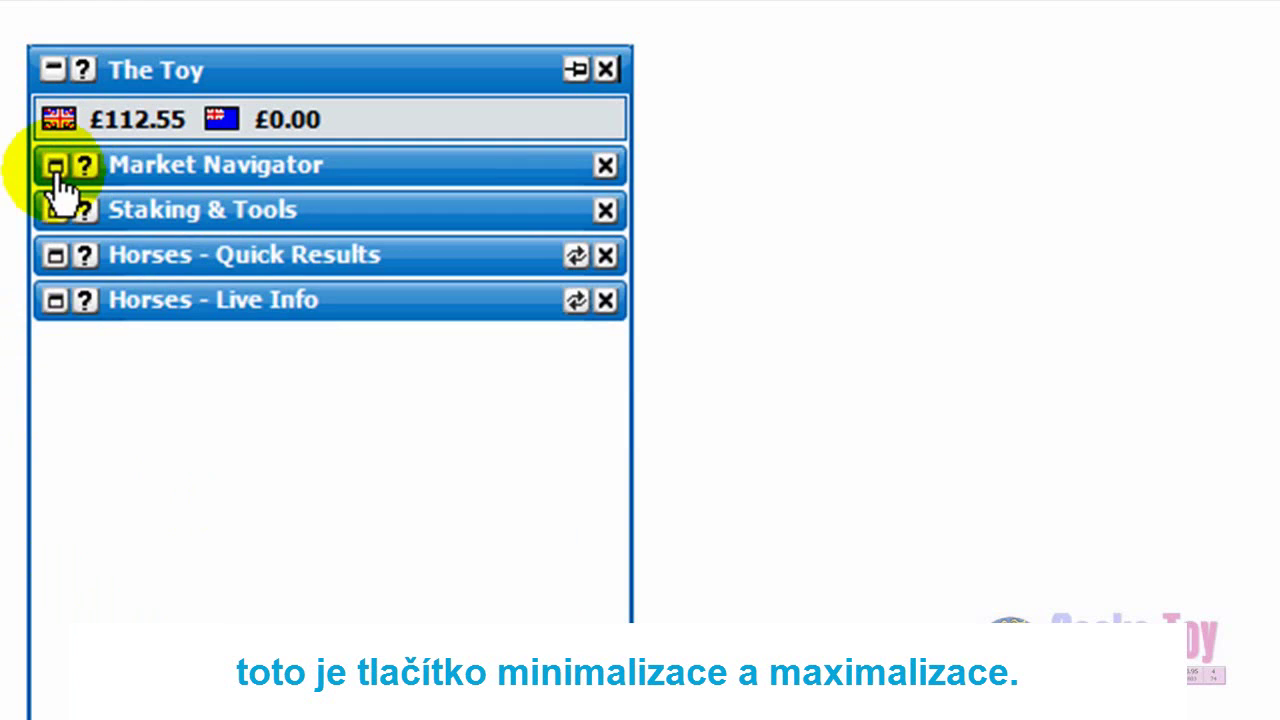
pyautogui.click(55, 166)
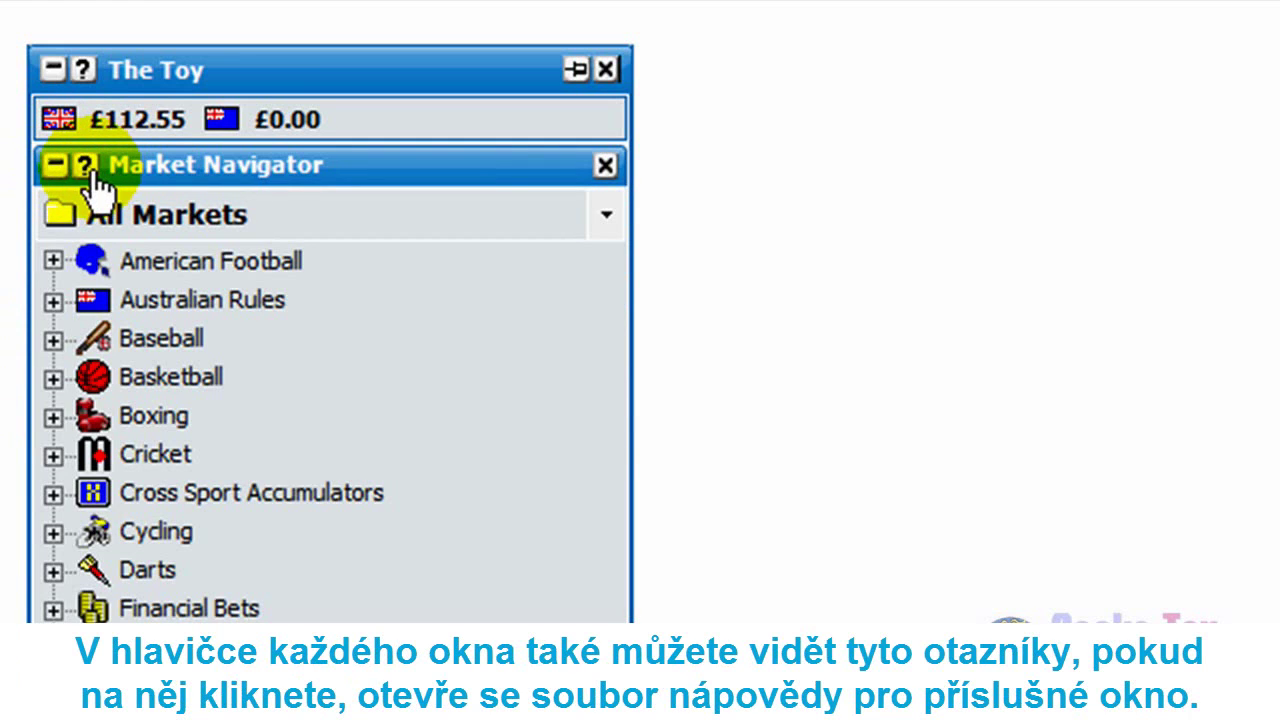
pyautogui.click(85, 166)
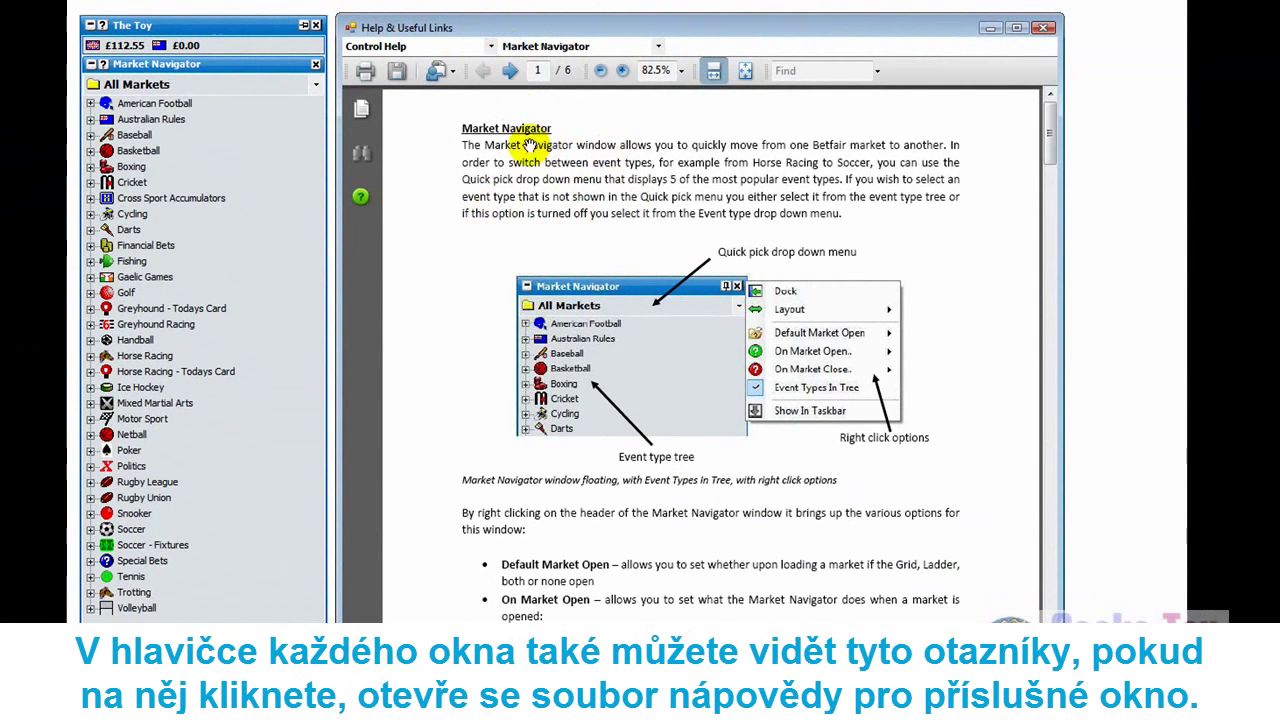
# Step: Close the Market Navigator help, reopen it, and close it again
pyautogui.click(1040, 27)
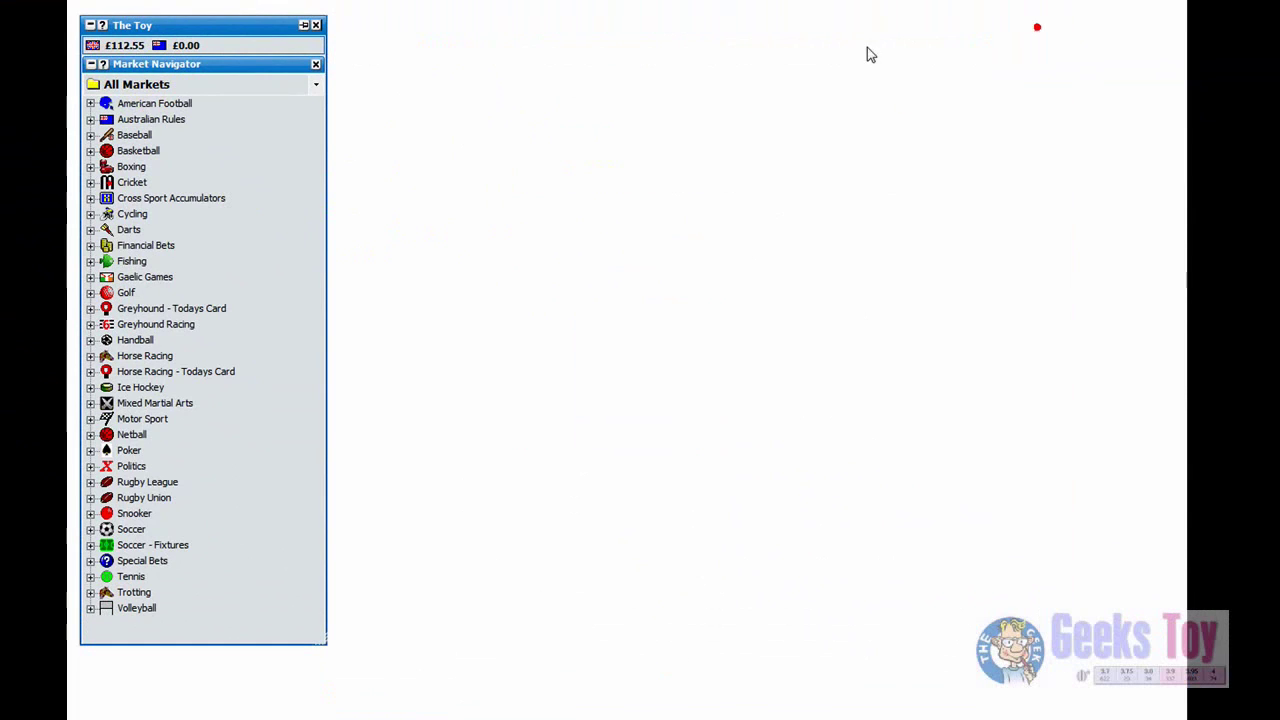
pyautogui.click(102, 64)
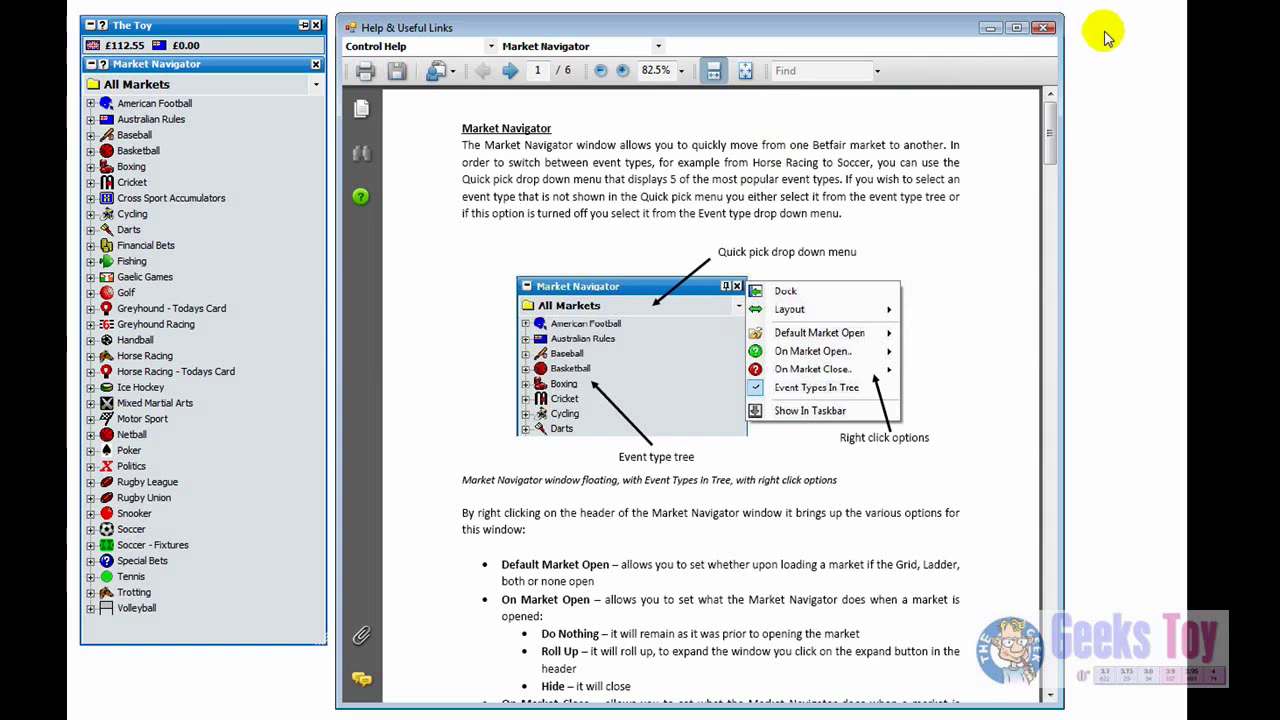
pyautogui.click(1043, 27)
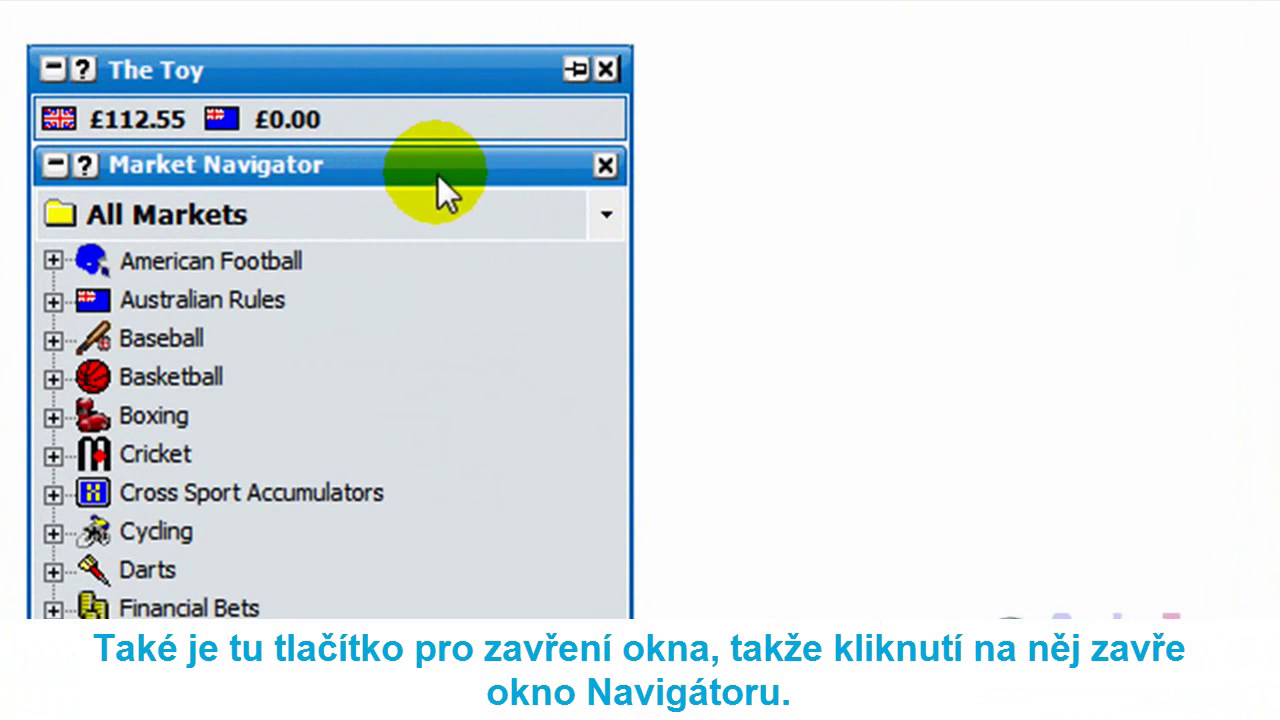
pyautogui.click(605, 166)
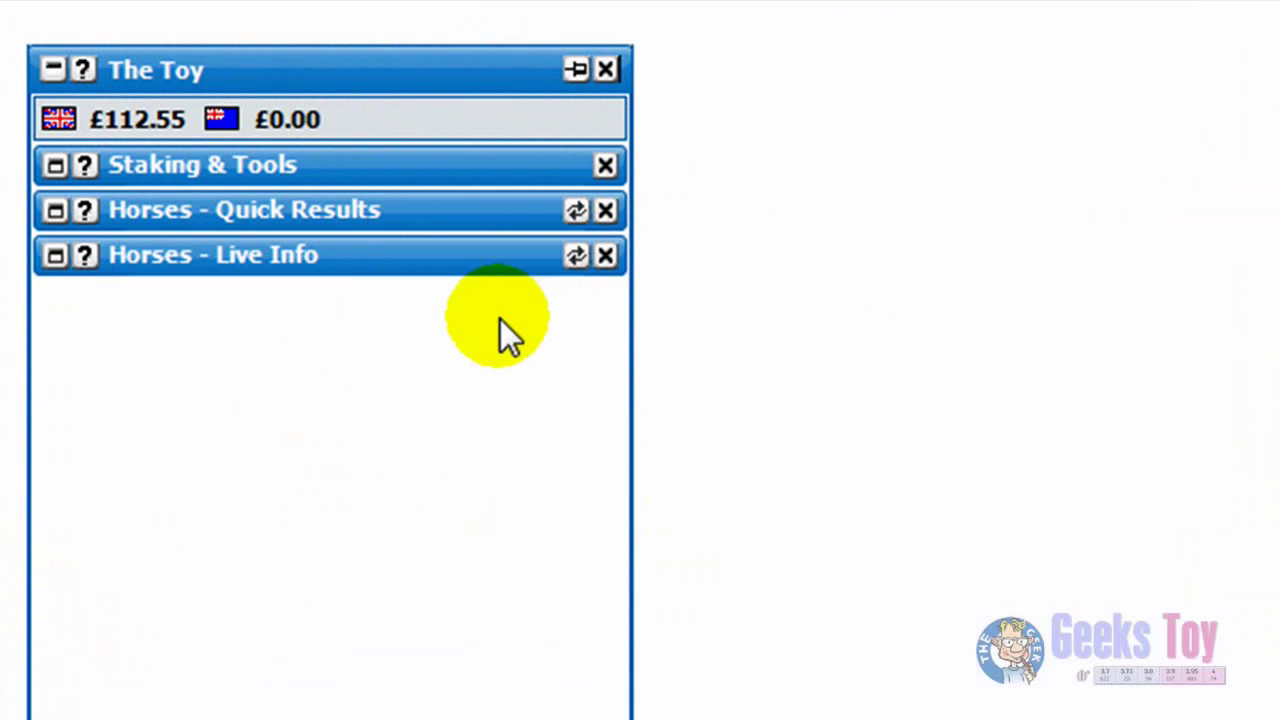
pyautogui.rightClick(393, 70)
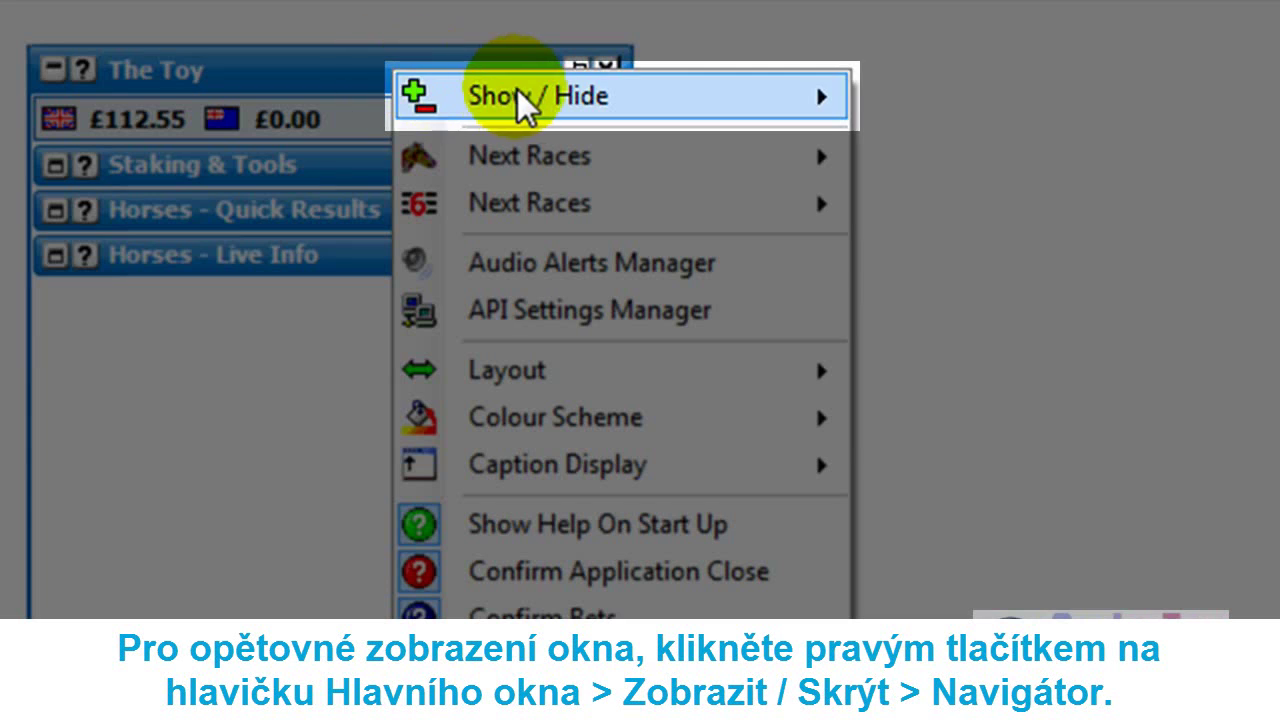
pyautogui.moveTo(526, 104)
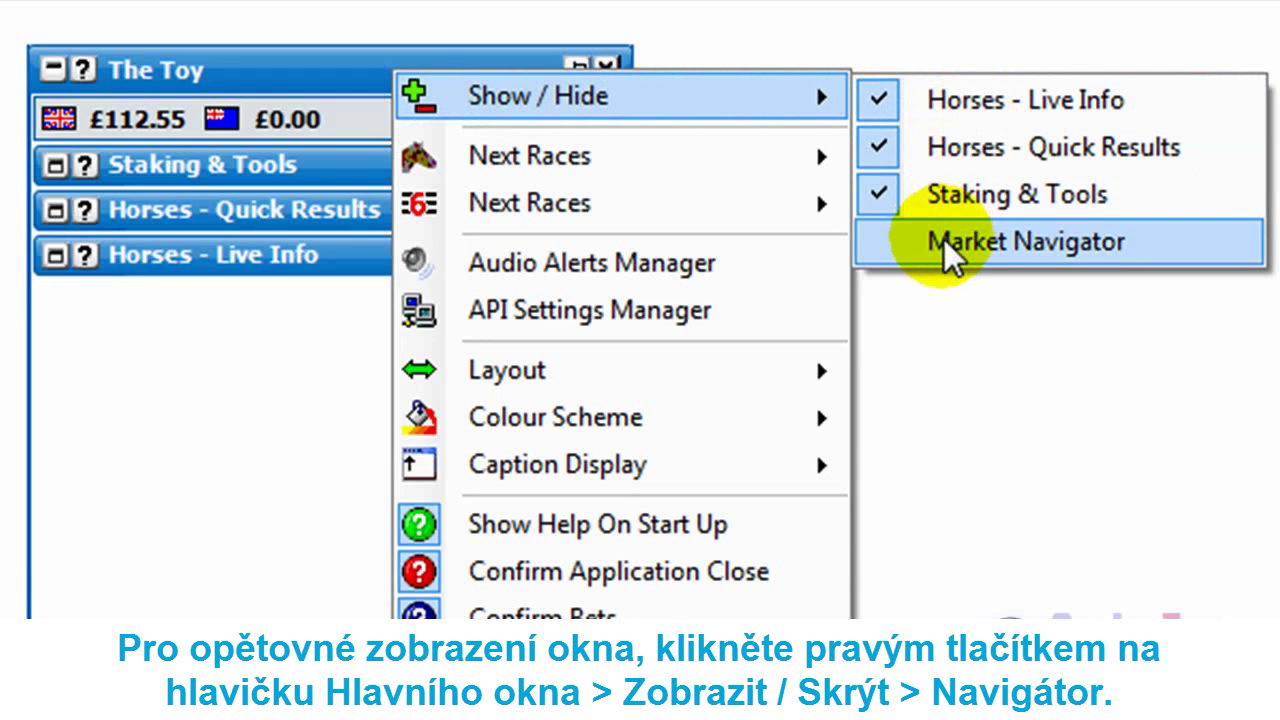
pyautogui.click(944, 241)
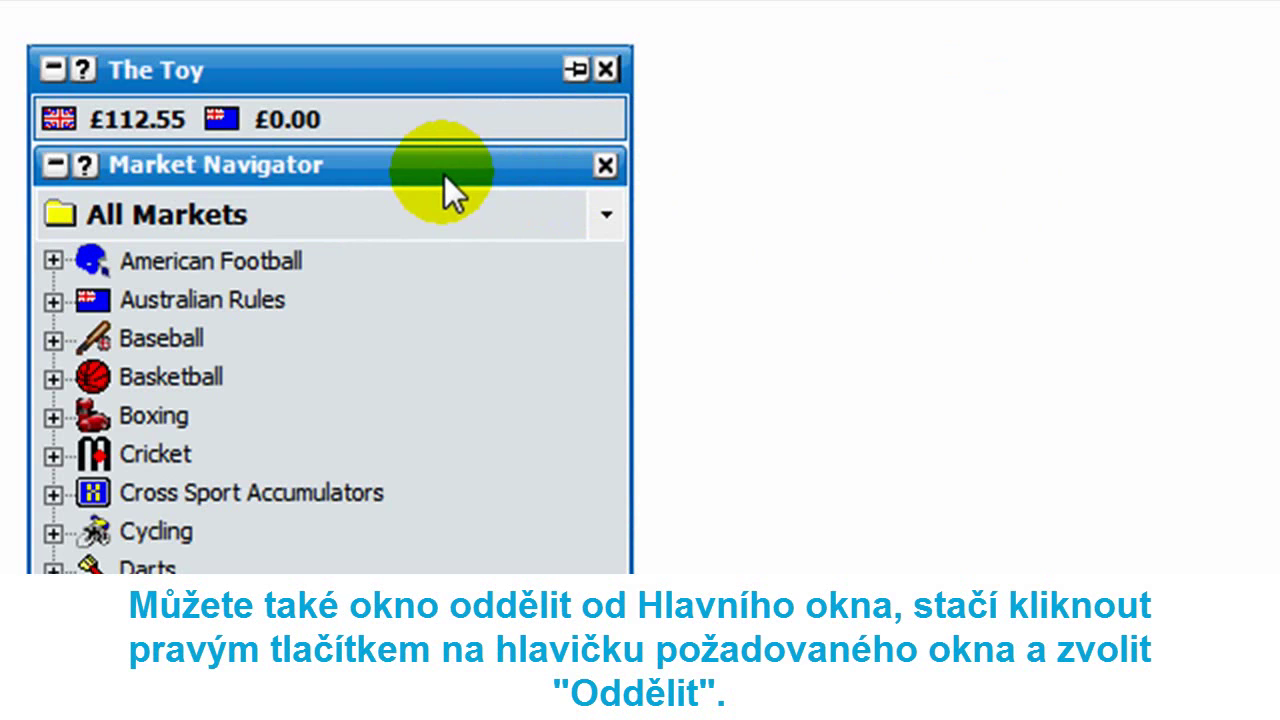
# Step: Make the Market Navigator Floating and move its separate window
pyautogui.rightClick(444, 175)
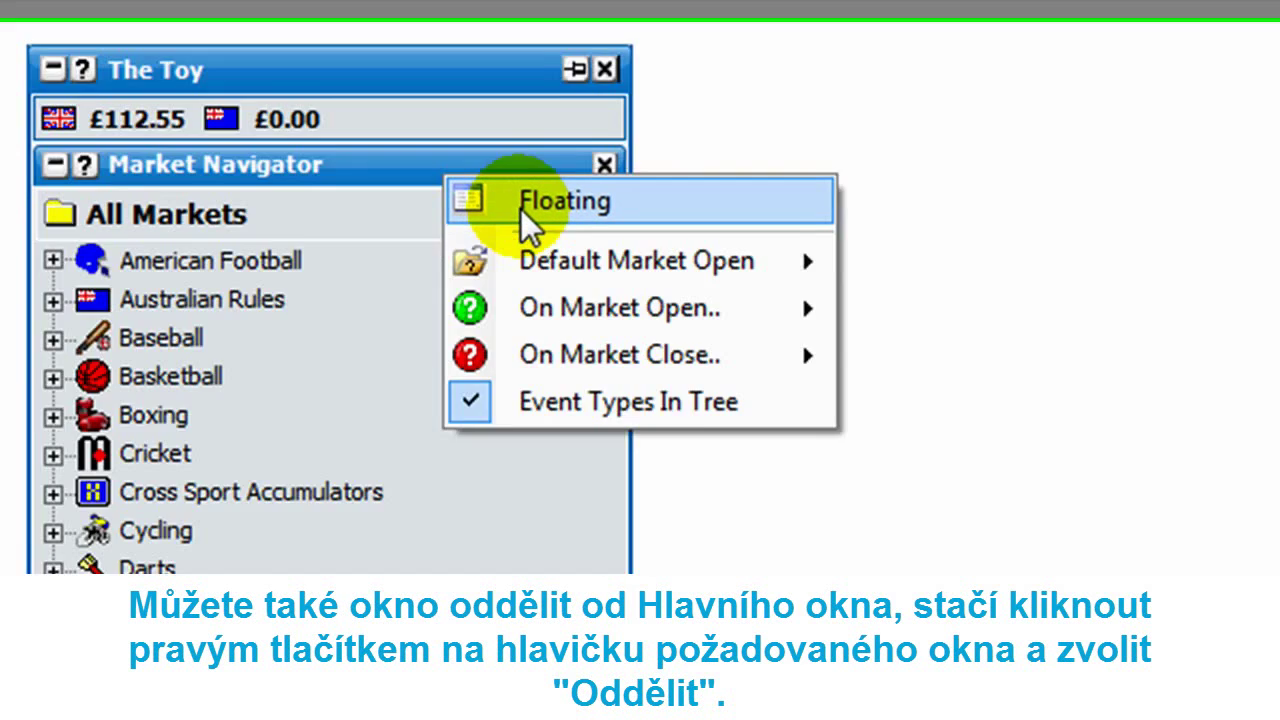
pyautogui.click(522, 210)
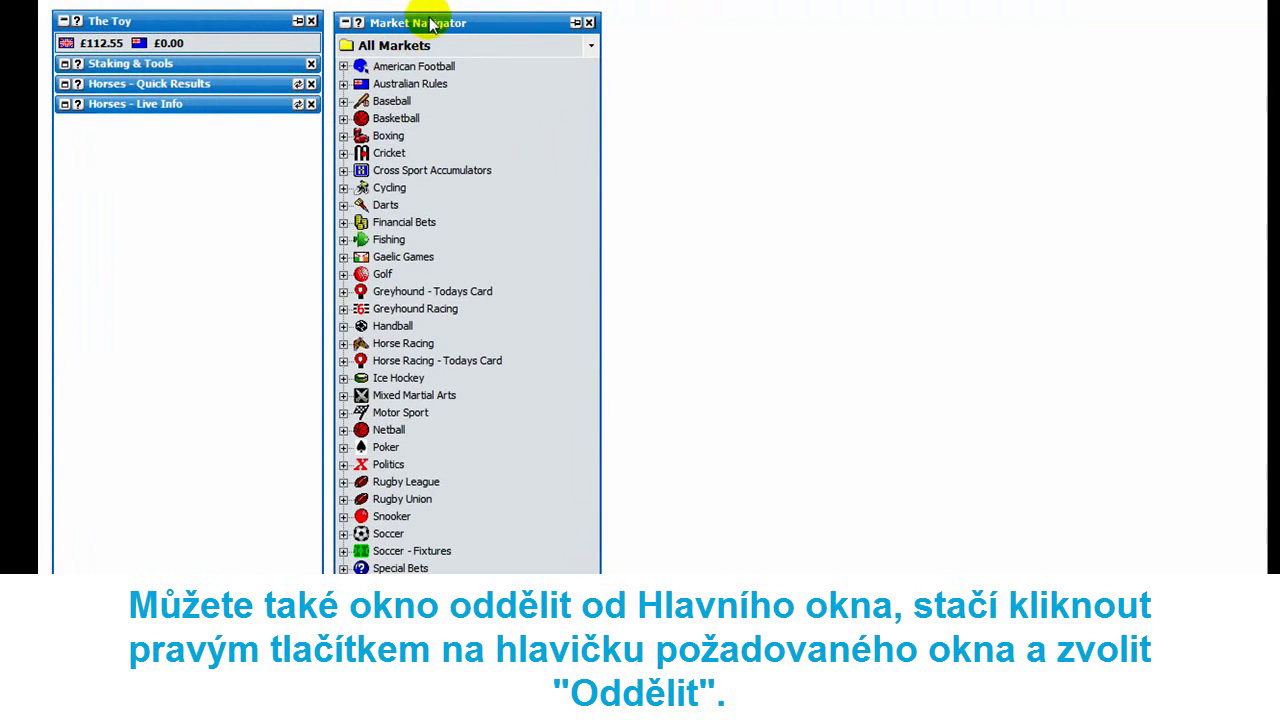
pyautogui.moveTo(474, 32)
pyautogui.mouseDown()
pyautogui.moveTo(490, 27)
pyautogui.moveTo(475, 27)
pyautogui.mouseUp()
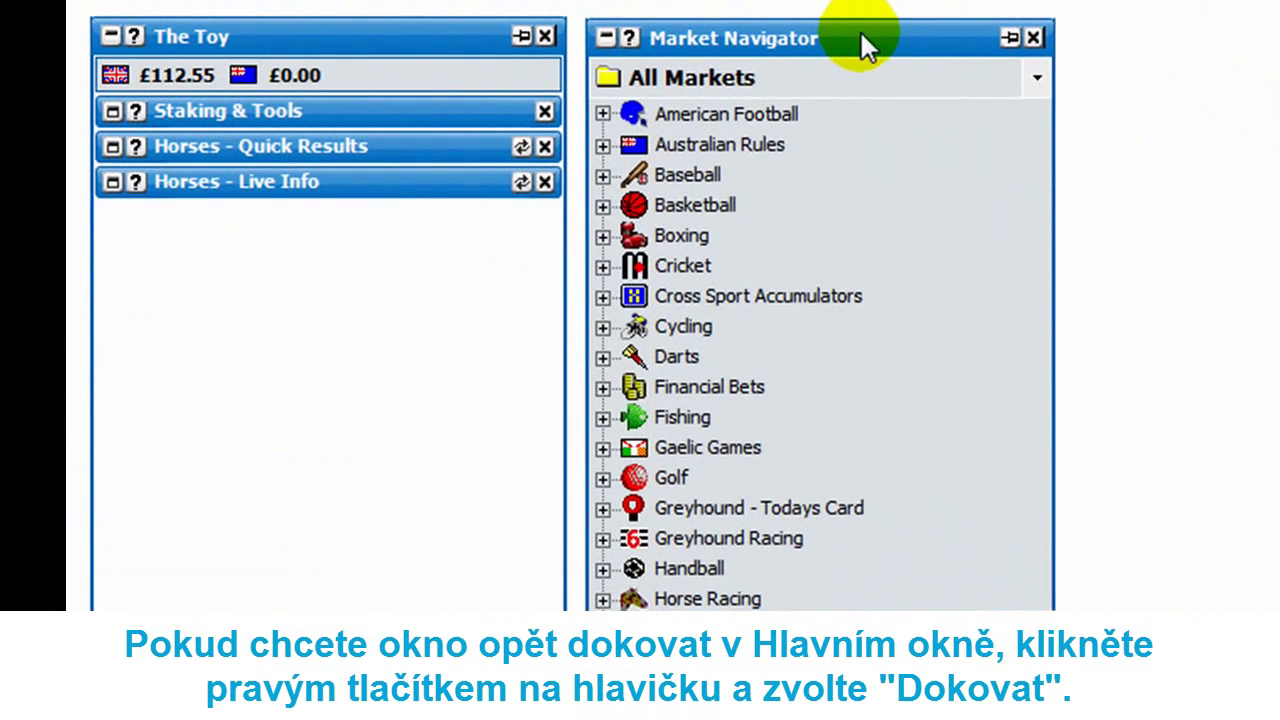
# Step: Dock the Market Navigator back under the main window, then float it again
pyautogui.rightClick(860, 38)
pyautogui.click(922, 66)
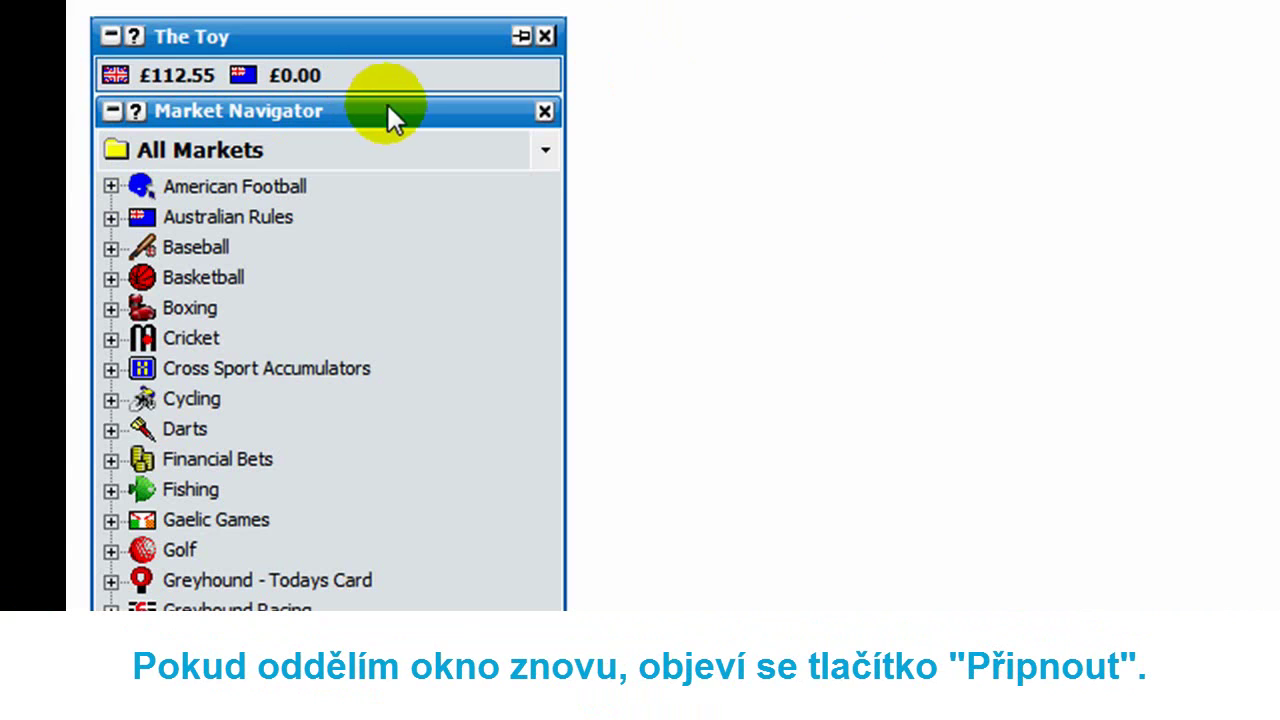
pyautogui.rightClick(390, 118)
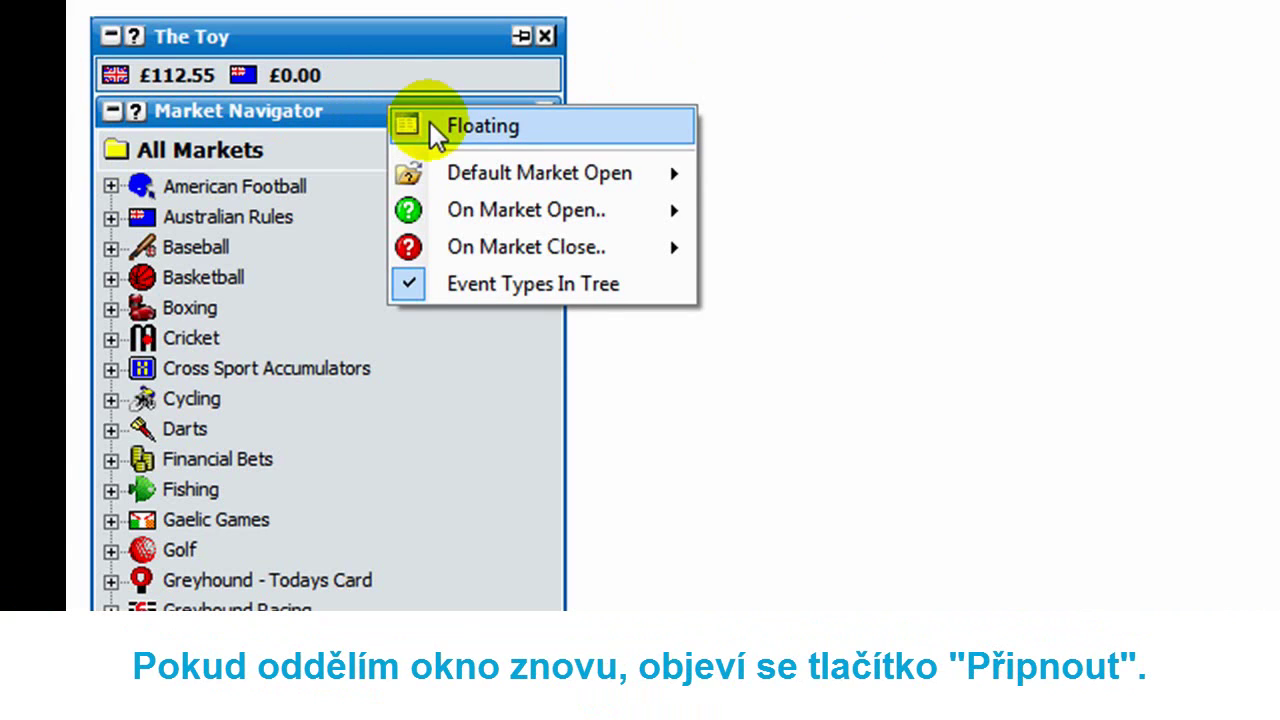
pyautogui.click(430, 124)
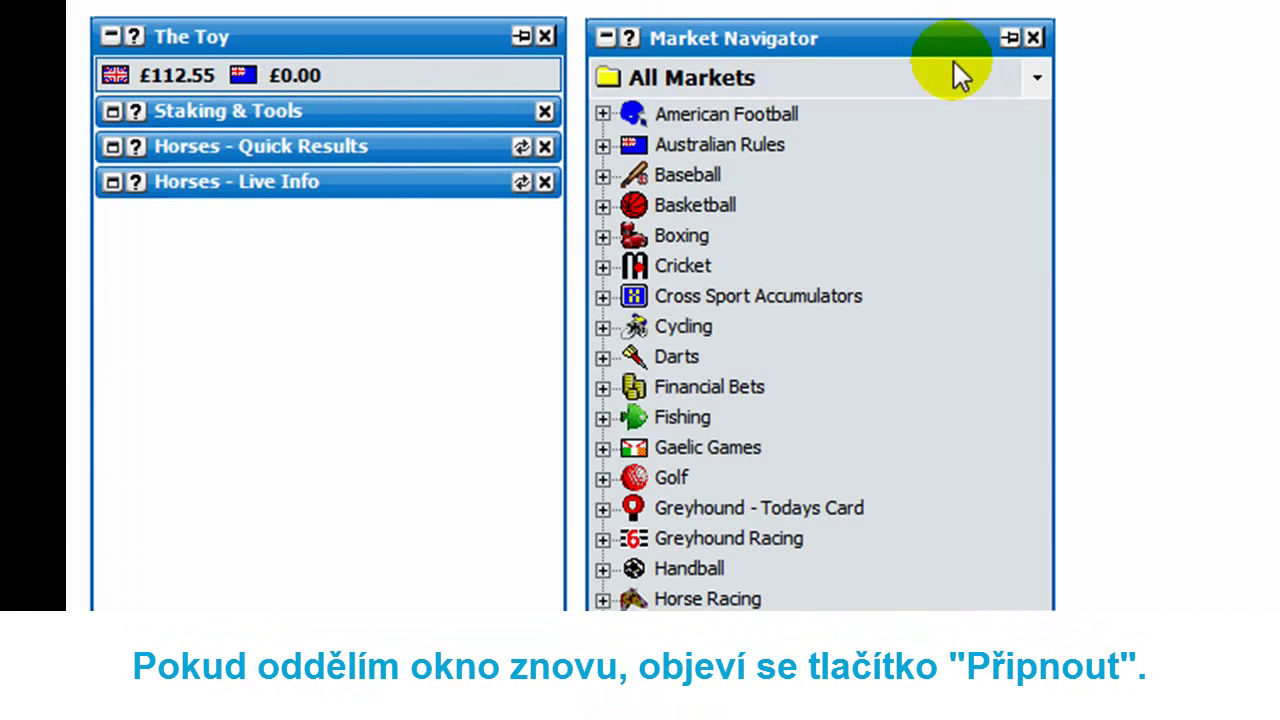
pyautogui.click(1007, 40)
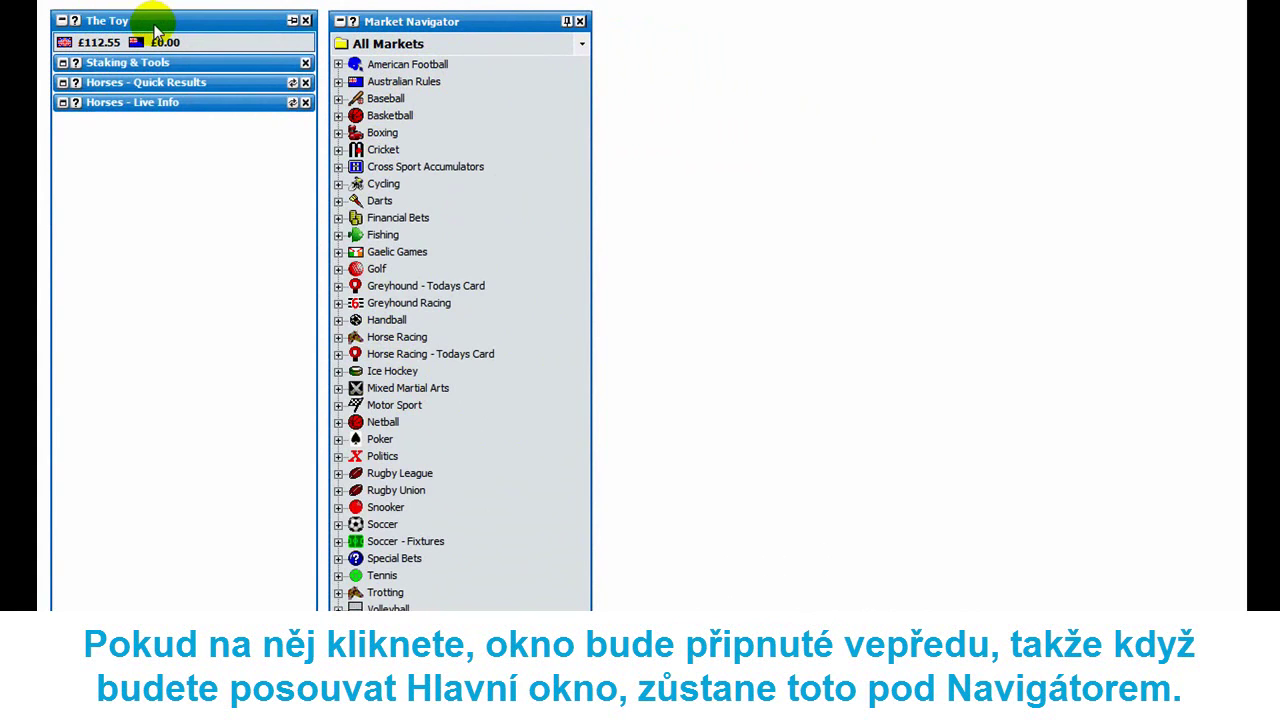
pyautogui.moveTo(155, 30)
pyautogui.mouseDown()
pyautogui.moveTo(317, 32)
pyautogui.moveTo(323, 131)
pyautogui.moveTo(530, 148)
pyautogui.moveTo(809, 46)
pyautogui.moveTo(295, 30)
pyautogui.moveTo(340, 44)
pyautogui.moveTo(651, 48)
pyautogui.moveTo(160, 42)
pyautogui.moveTo(155, 27)
pyautogui.mouseUp()
pyautogui.moveTo(484, 20)
pyautogui.mouseDown()
pyautogui.moveTo(281, 47)
pyautogui.moveTo(205, 142)
pyautogui.moveTo(483, 22)
pyautogui.mouseUp()
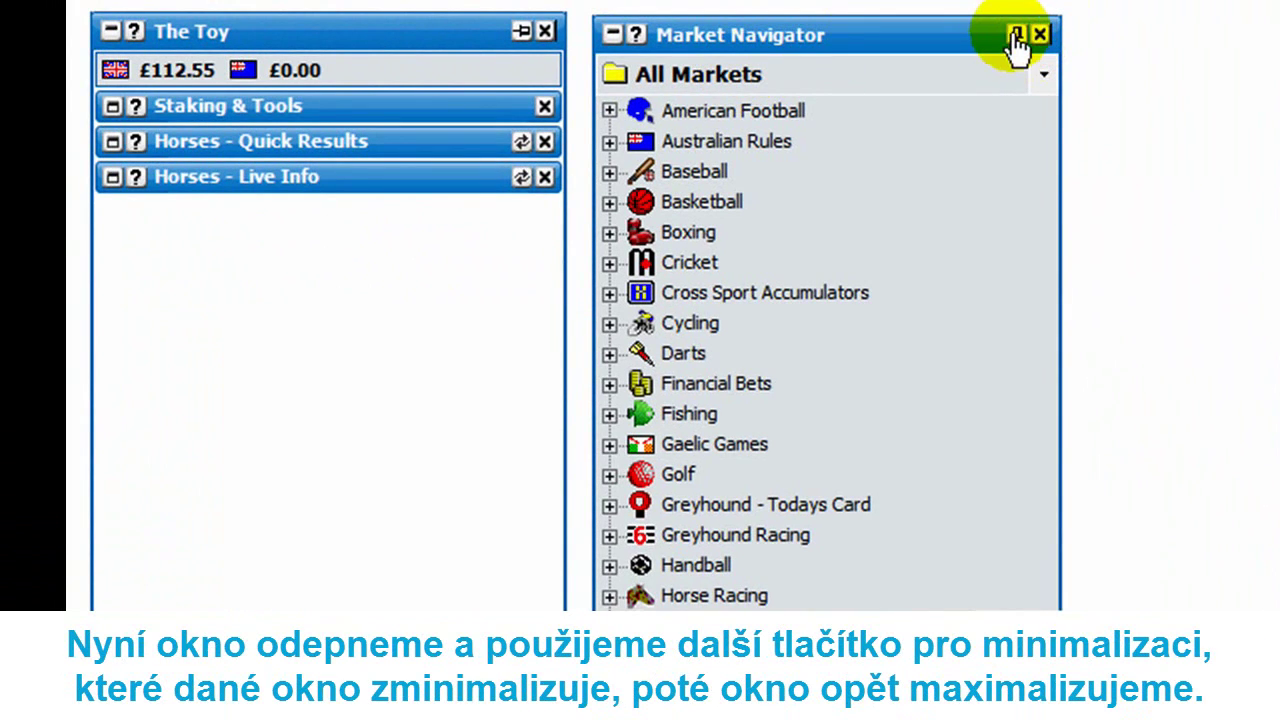
pyautogui.click(1016, 37)
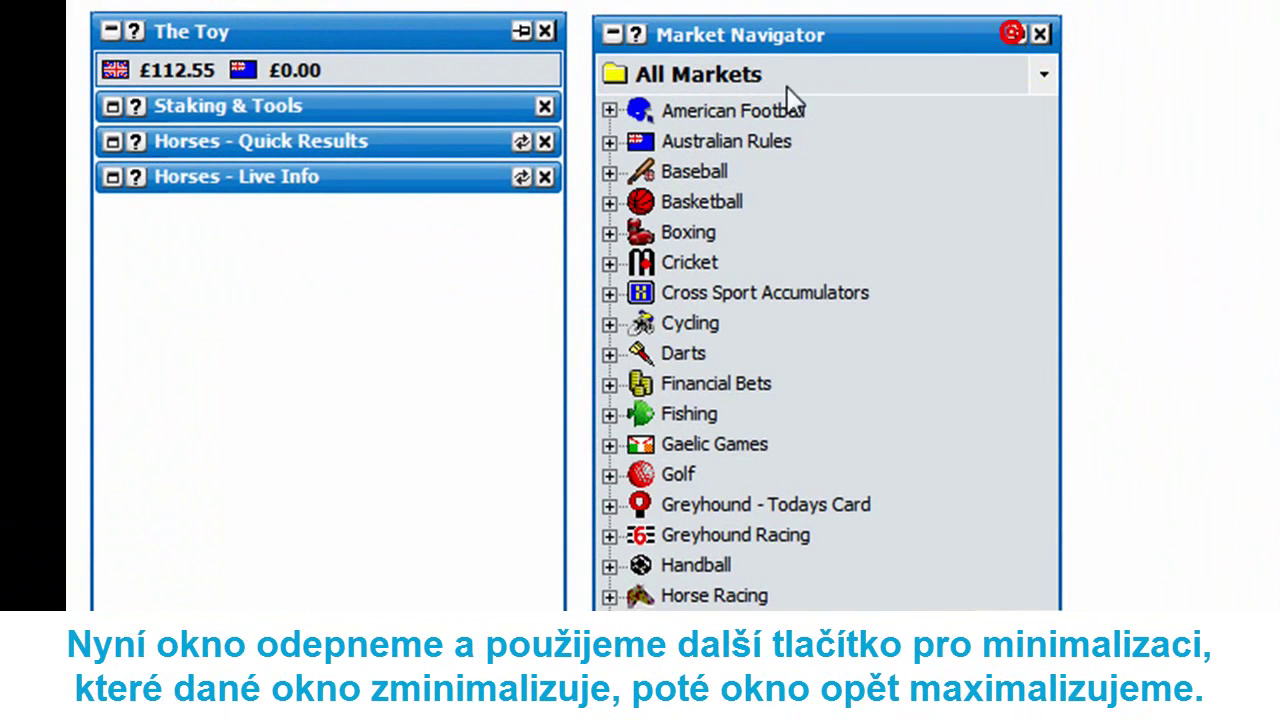
pyautogui.click(612, 37)
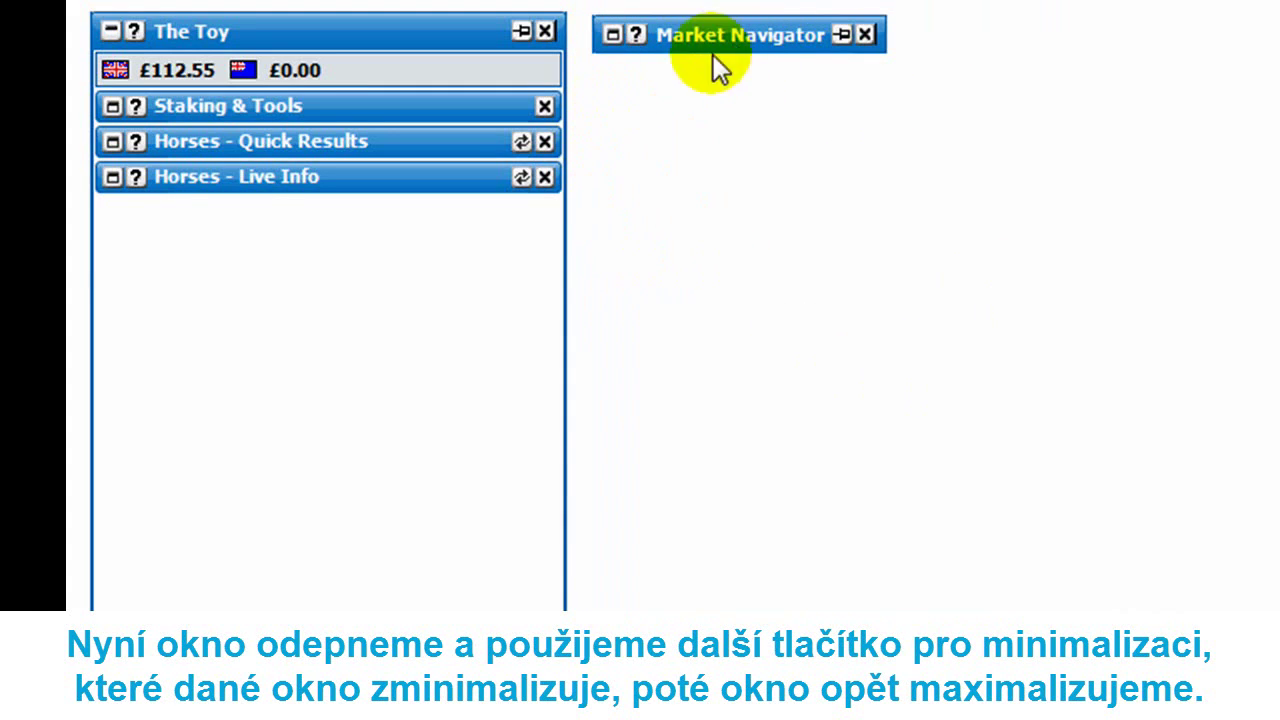
pyautogui.click(612, 37)
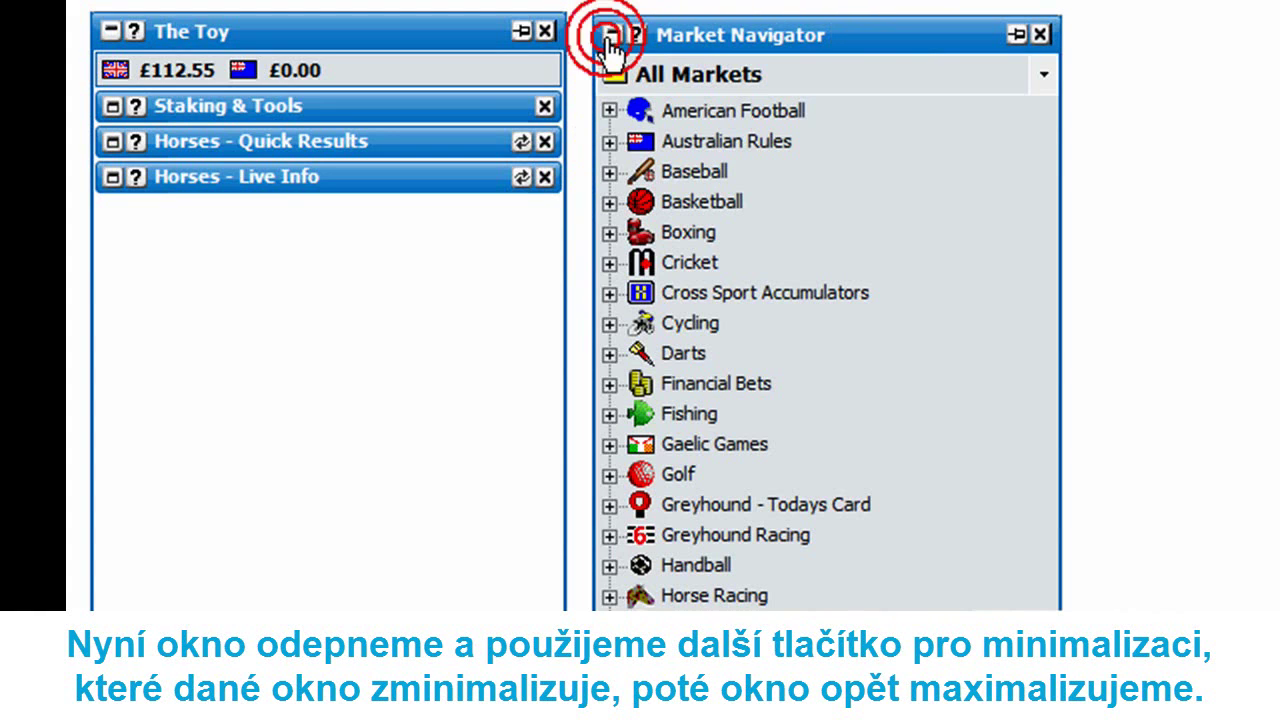
pyautogui.doubleClick(867, 40)
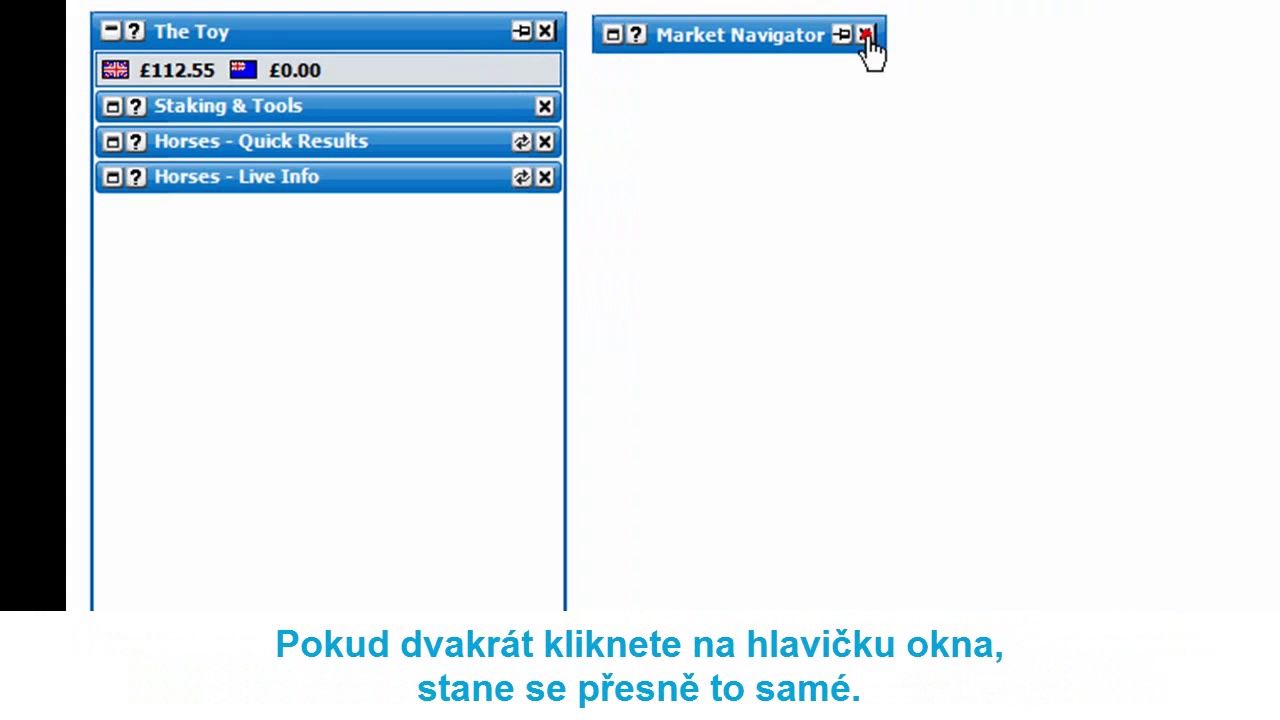
pyautogui.doubleClick(763, 35)
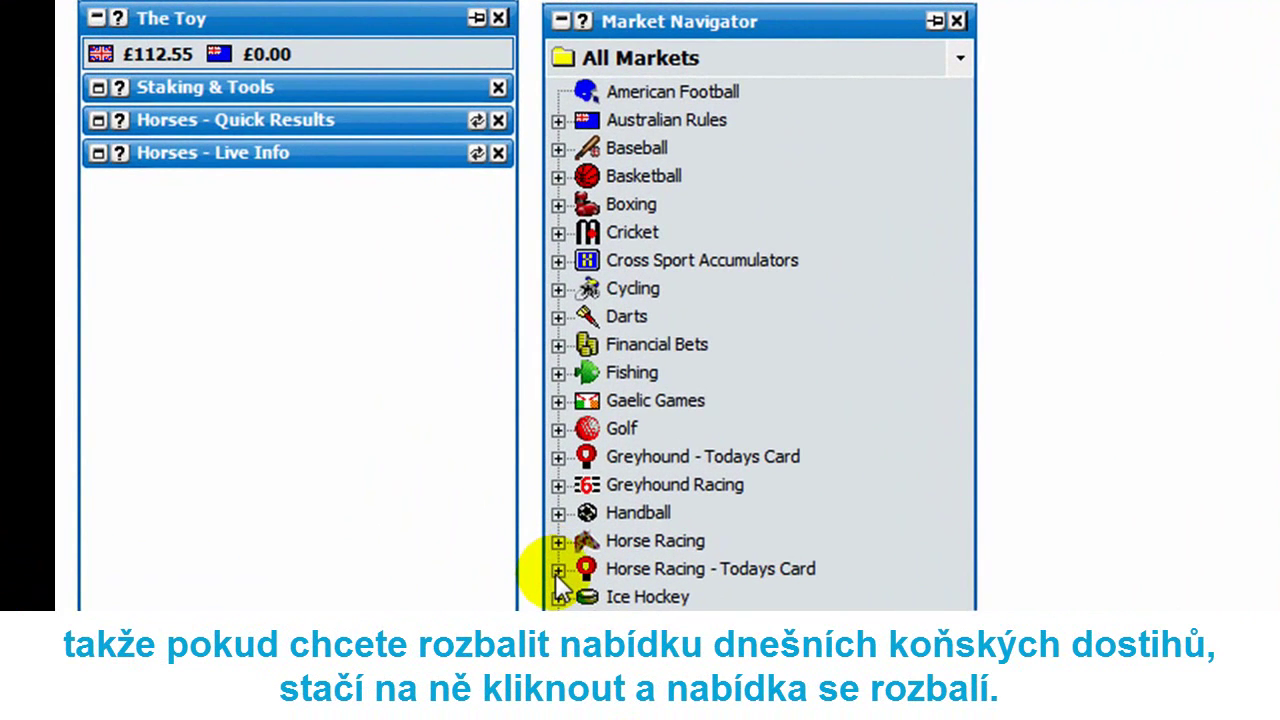
pyautogui.click(557, 570)
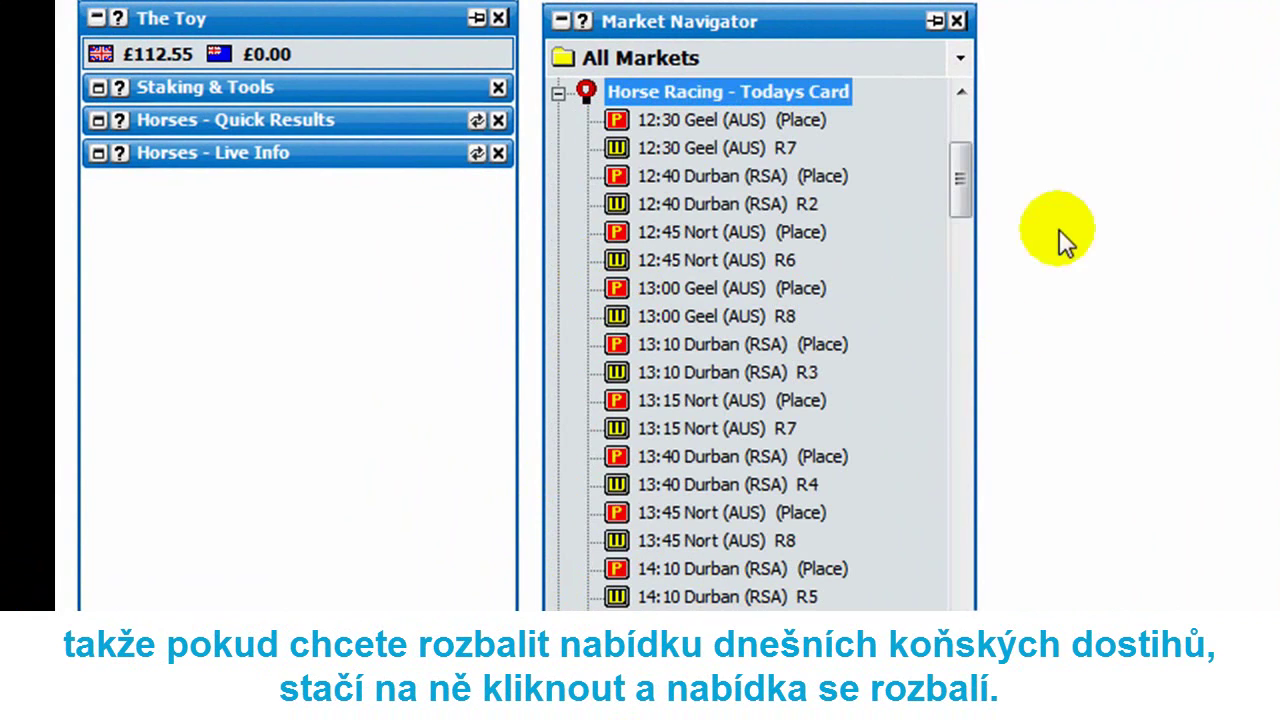
pyautogui.click(553, 92)
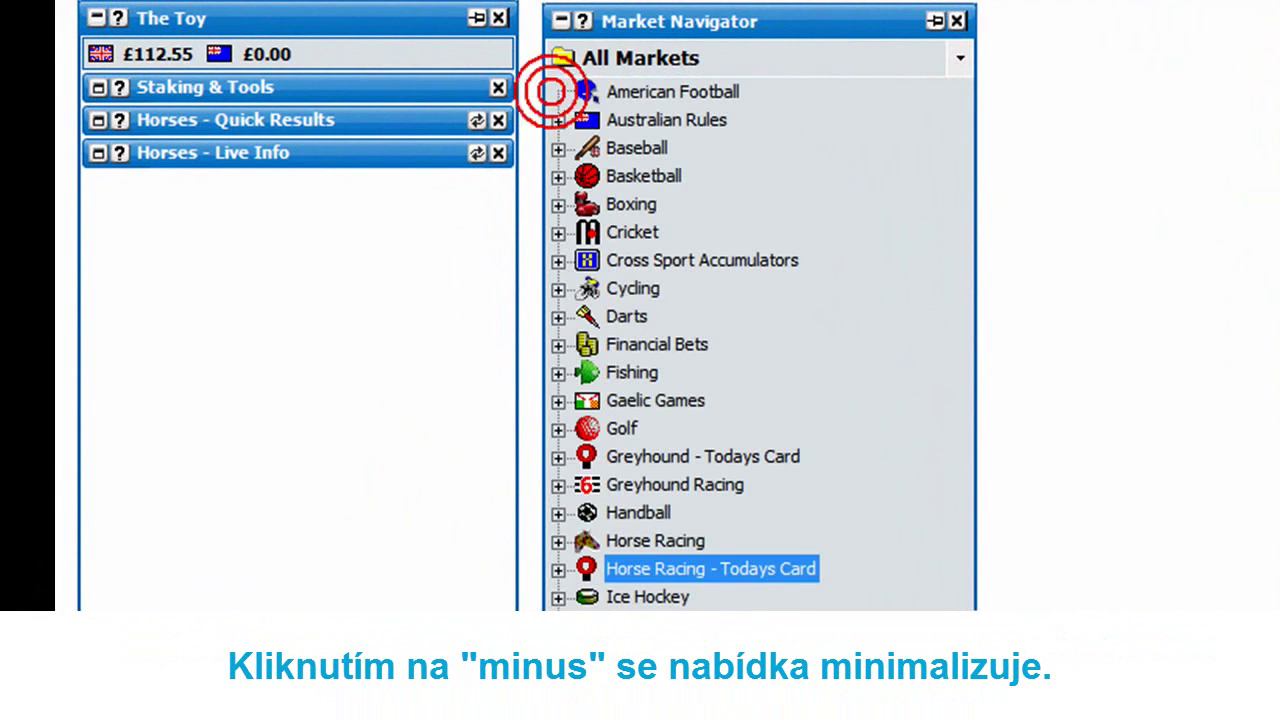
pyautogui.click(556, 485)
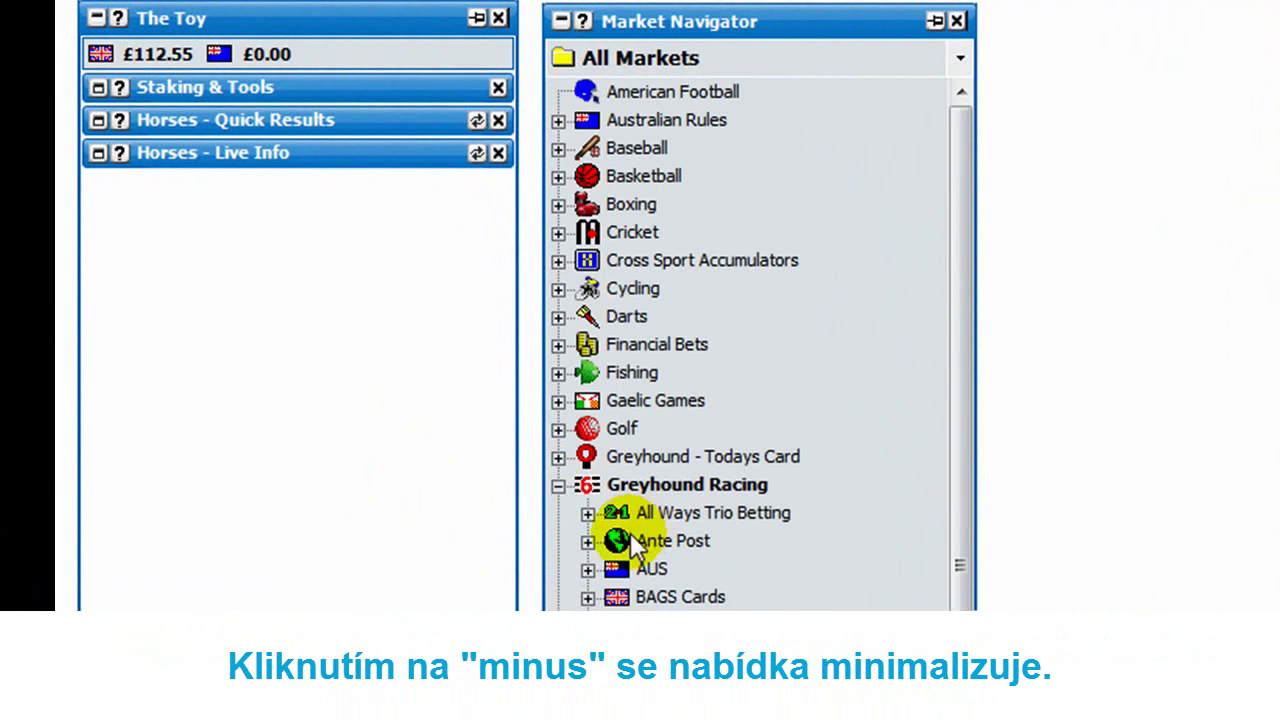
pyautogui.click(557, 485)
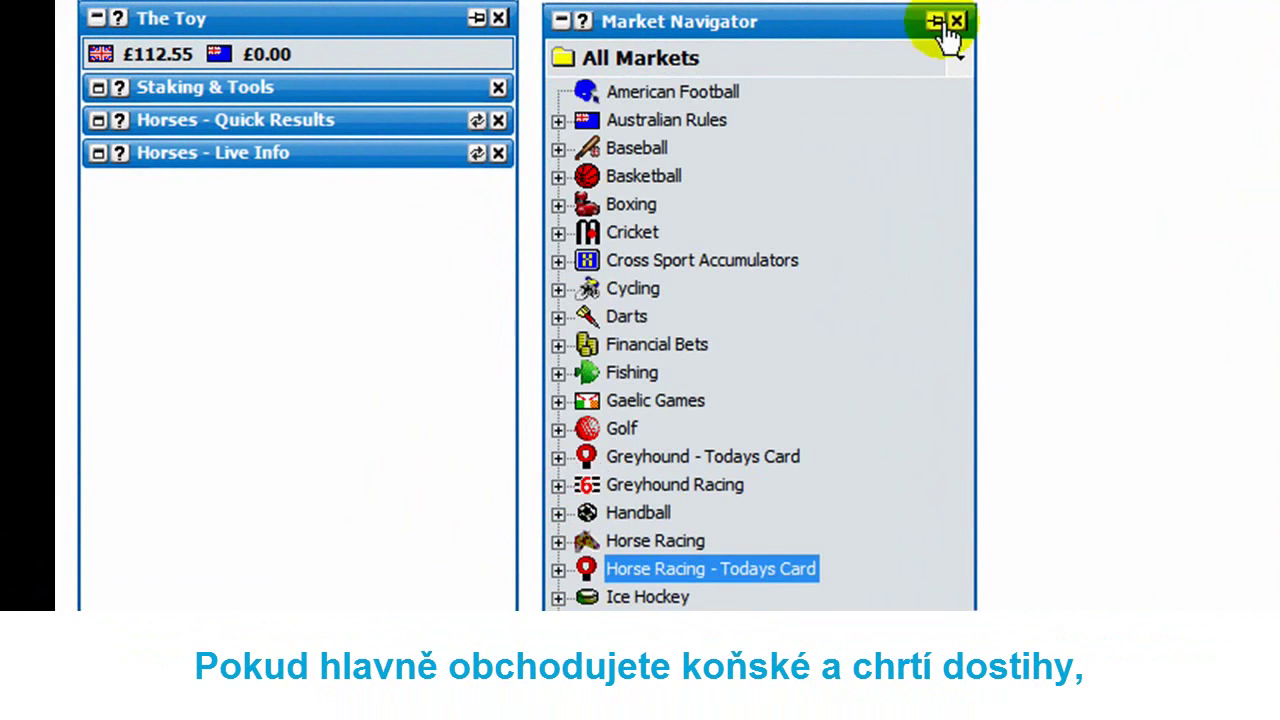
# Step: Untick Event Types In Tree and browse the All Markets sport dropdown
pyautogui.rightClick(818, 37)
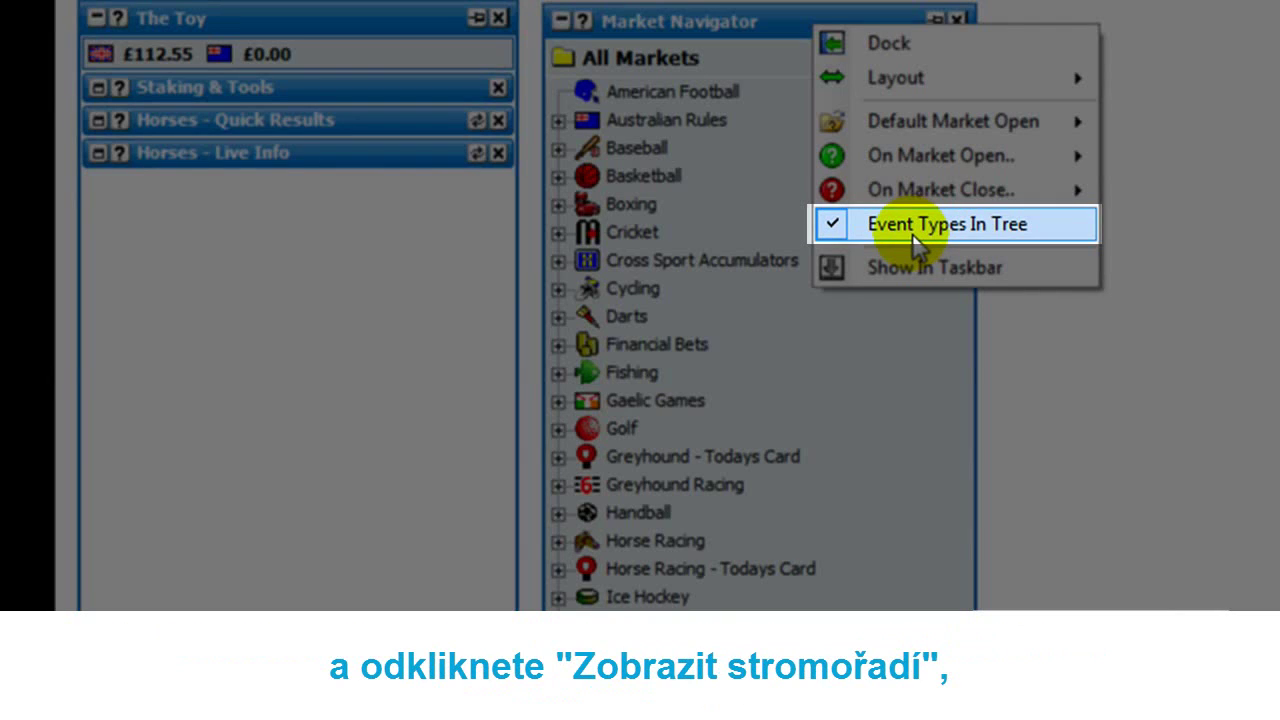
pyautogui.click(913, 236)
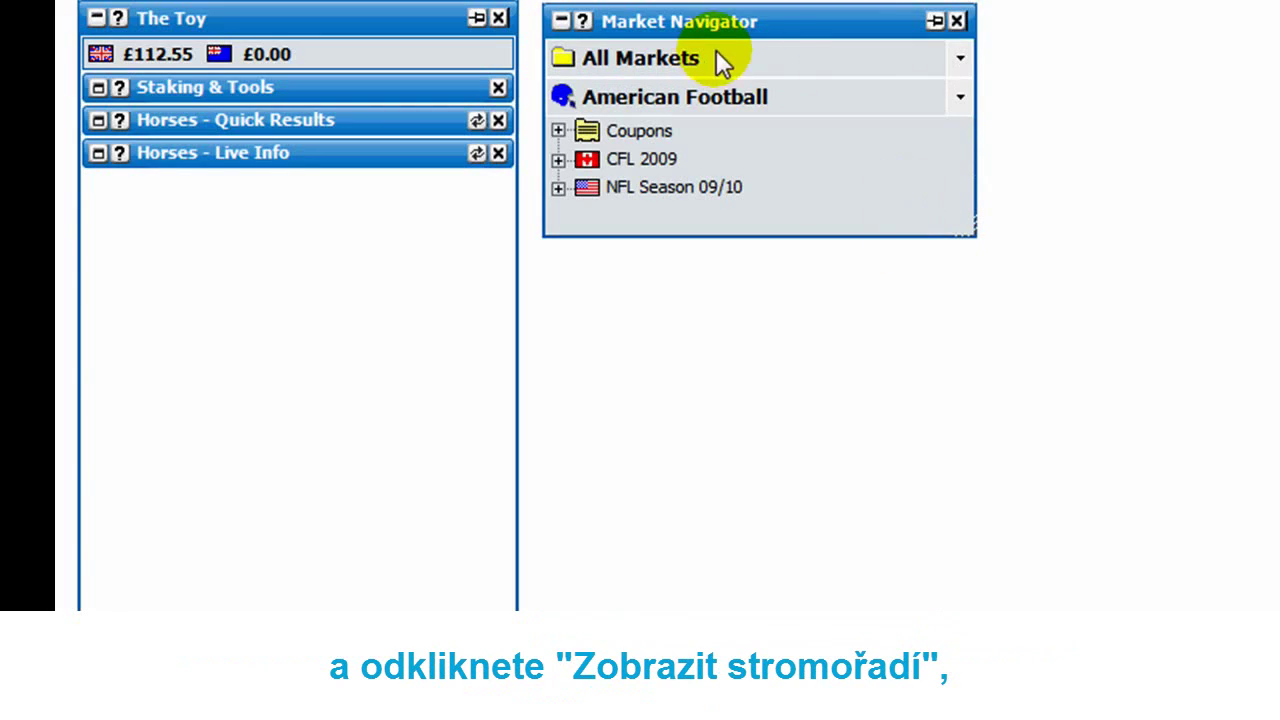
pyautogui.click(760, 58)
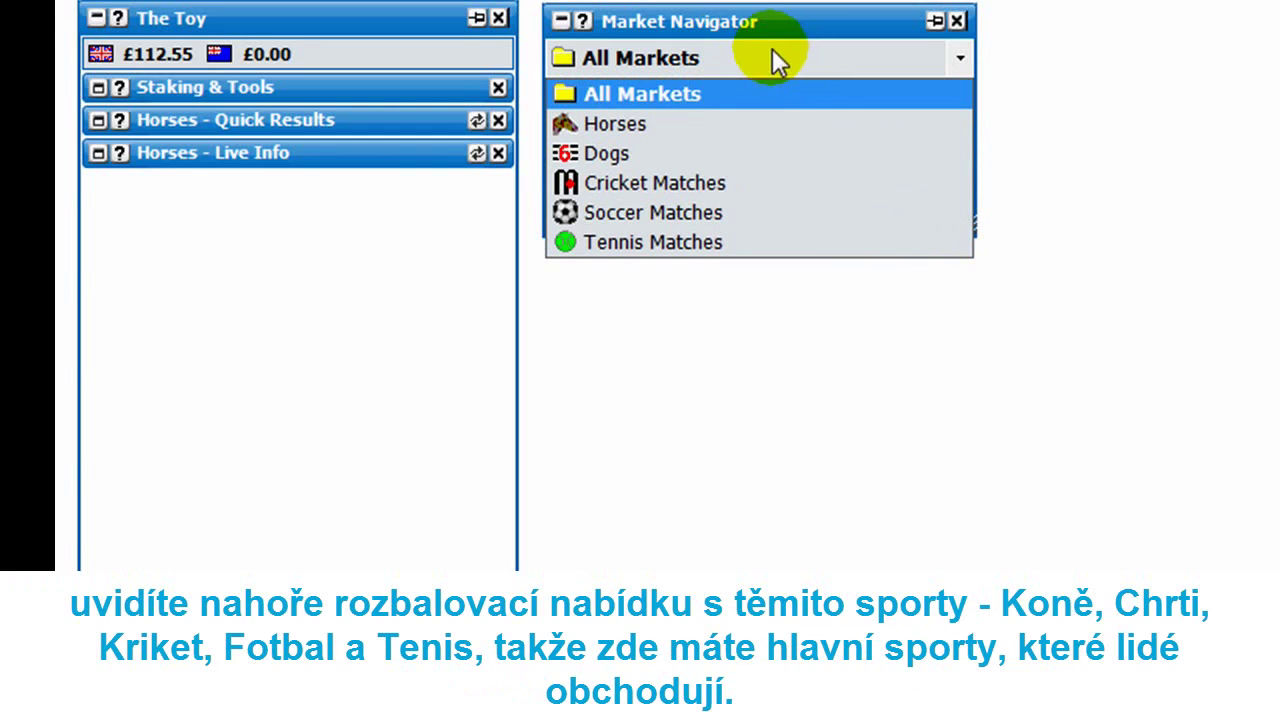
pyautogui.press('Down')
pyautogui.press('Down')
pyautogui.press('Down')
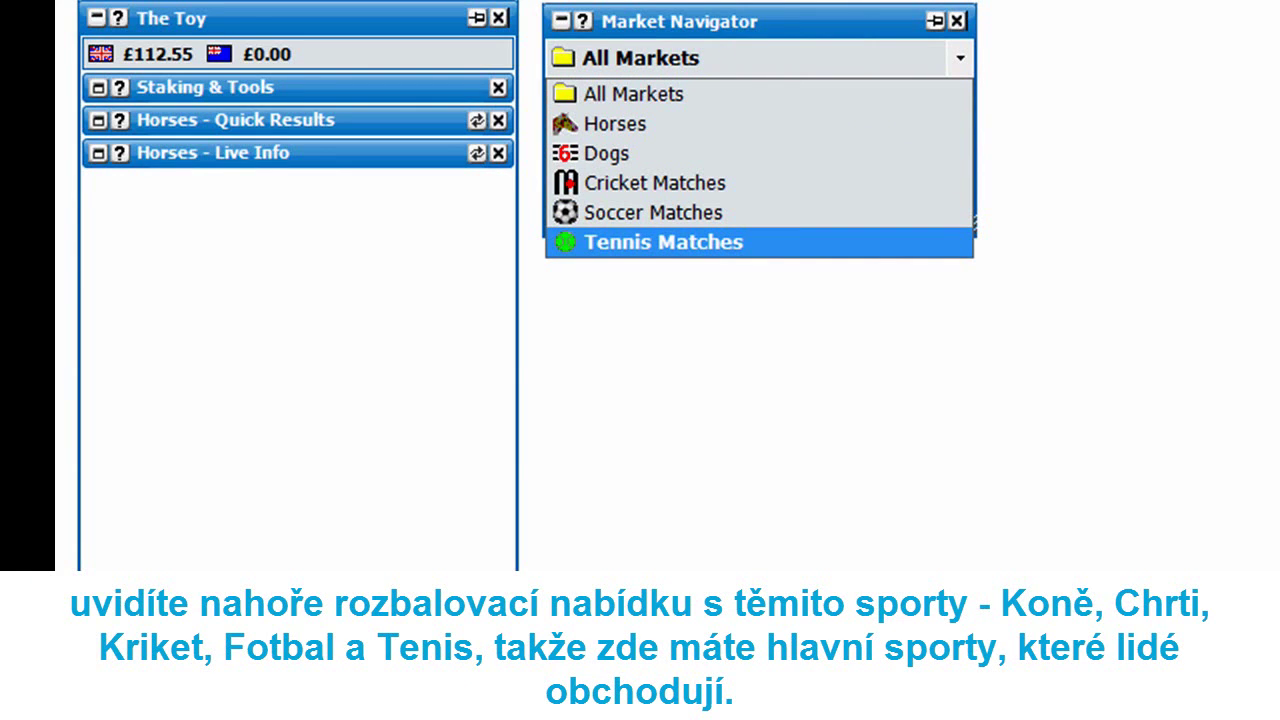
# Step: Choose Horses, set Quick Filter to All Markets, and open the All Meetings dropdown
pyautogui.click(623, 123)
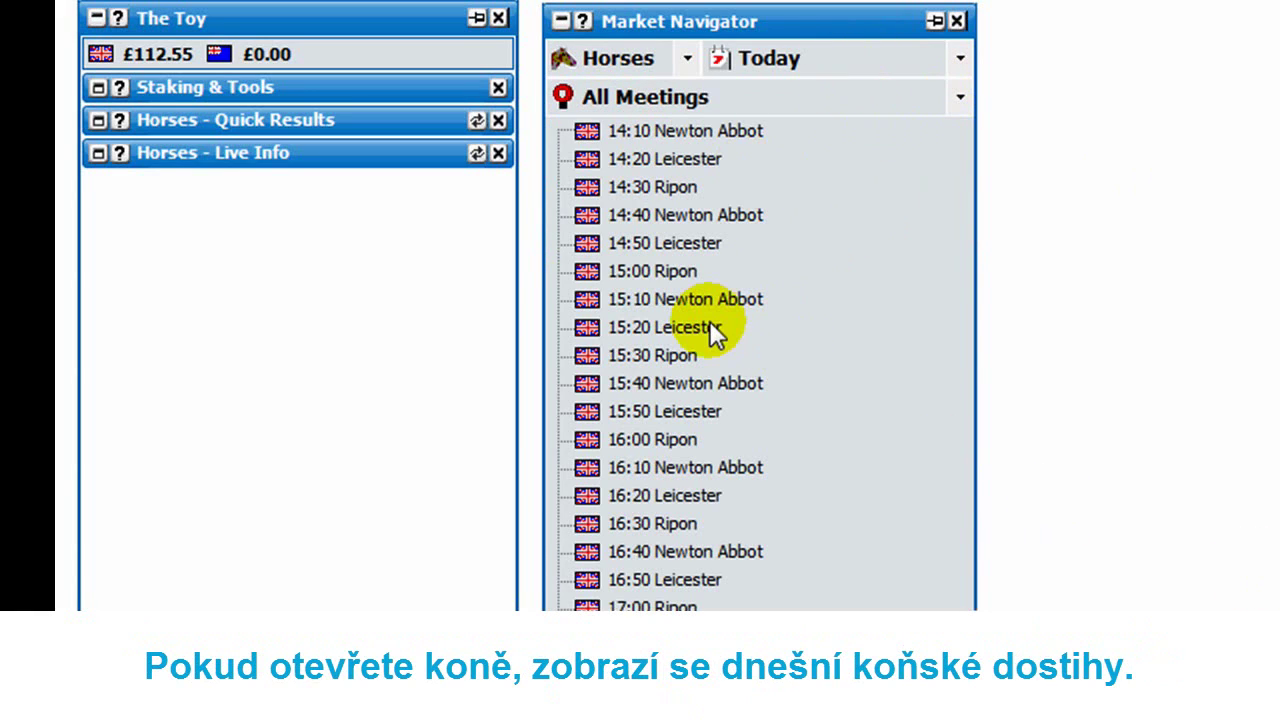
pyautogui.rightClick(887, 29)
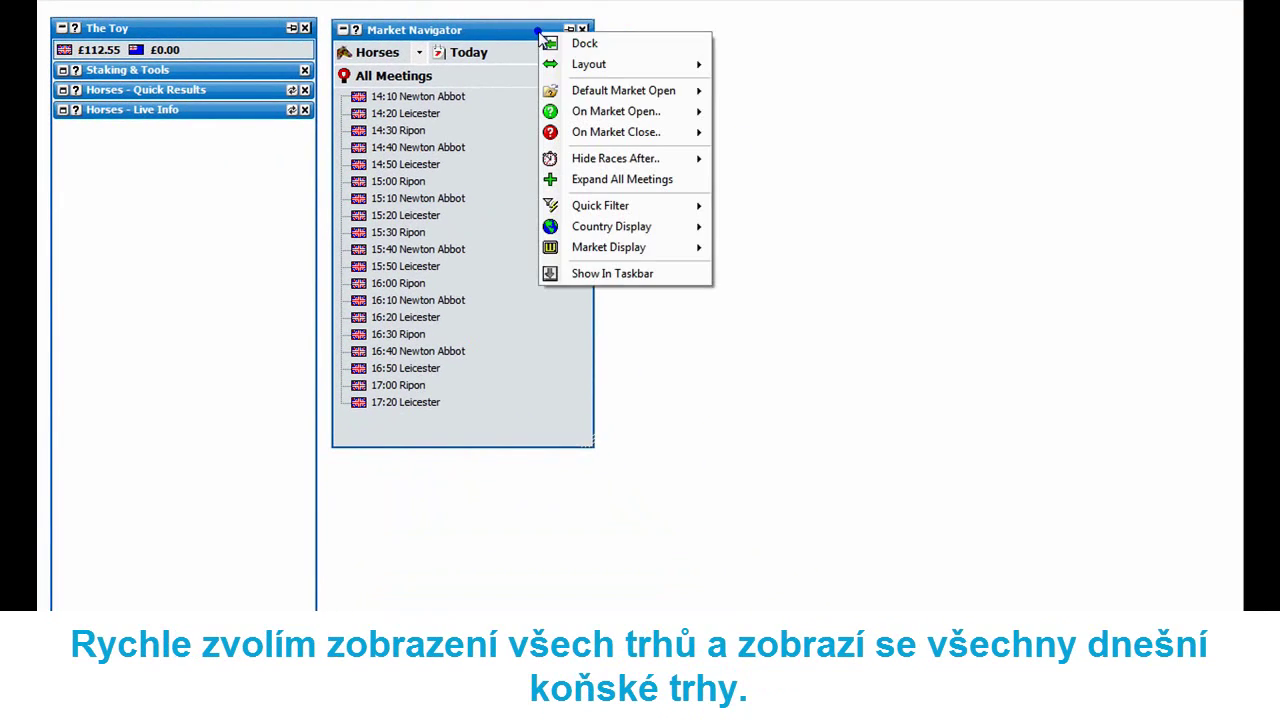
pyautogui.moveTo(680, 205)
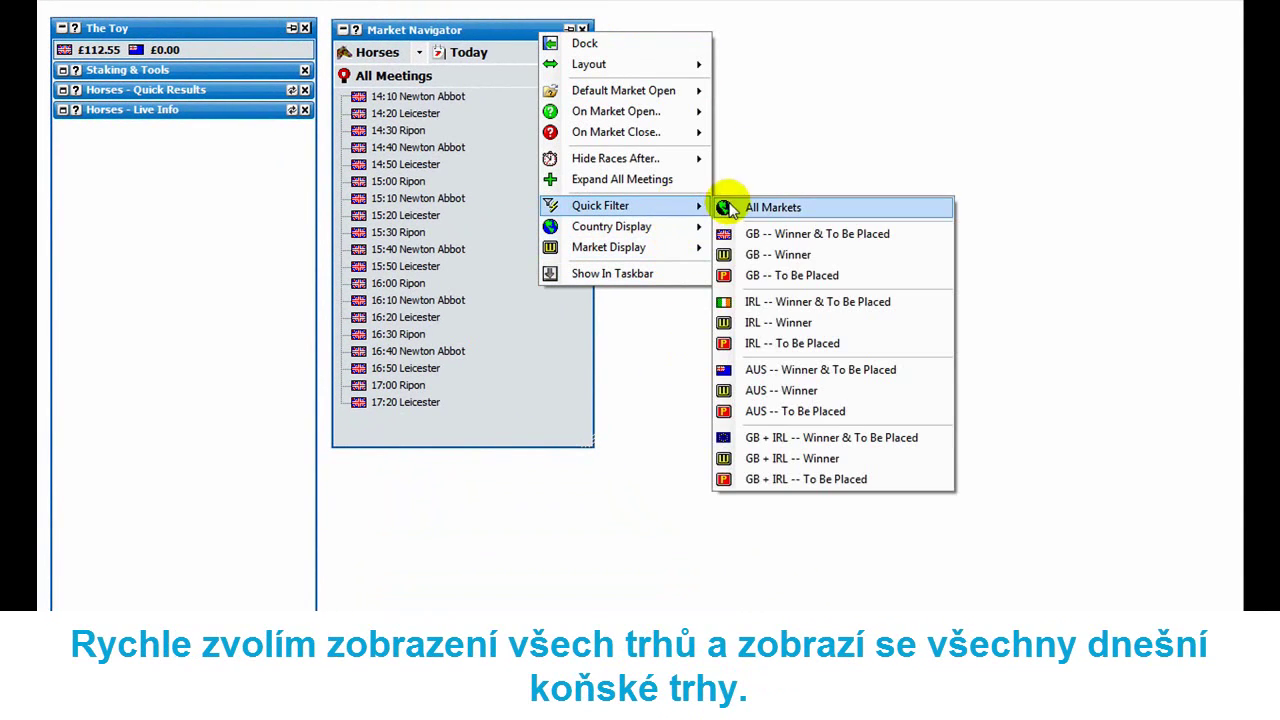
pyautogui.click(730, 207)
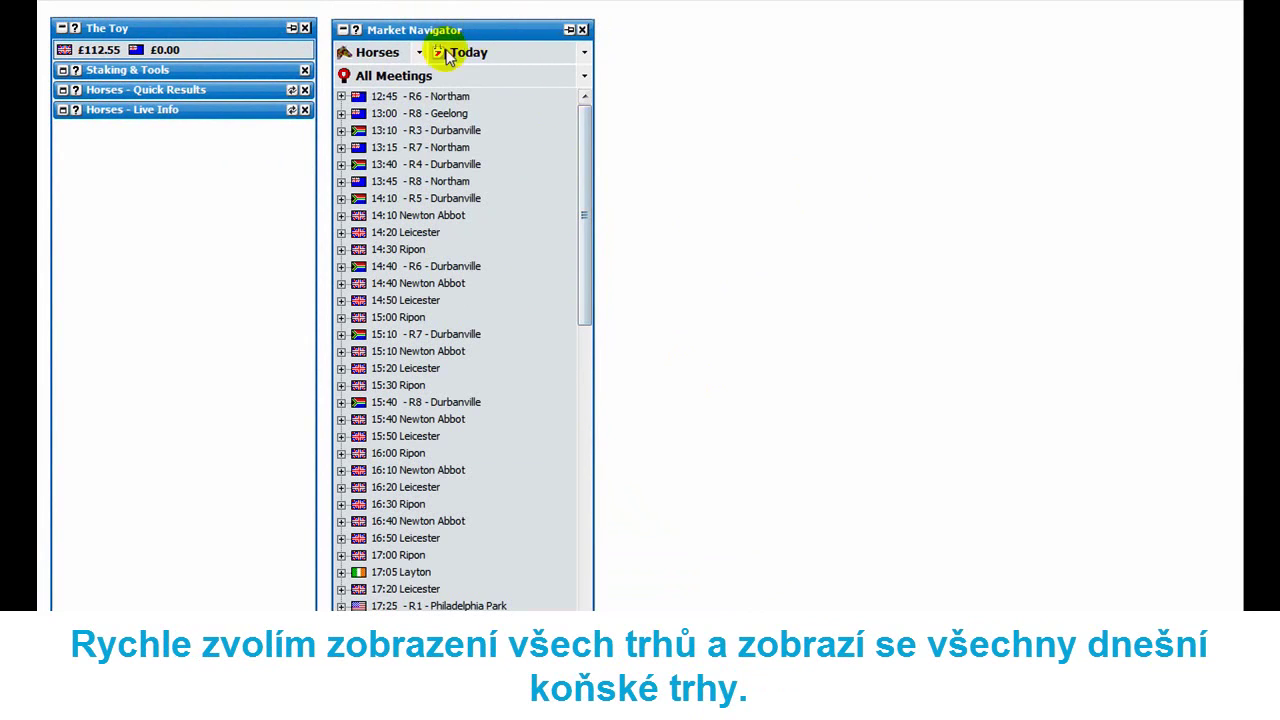
pyautogui.click(584, 76)
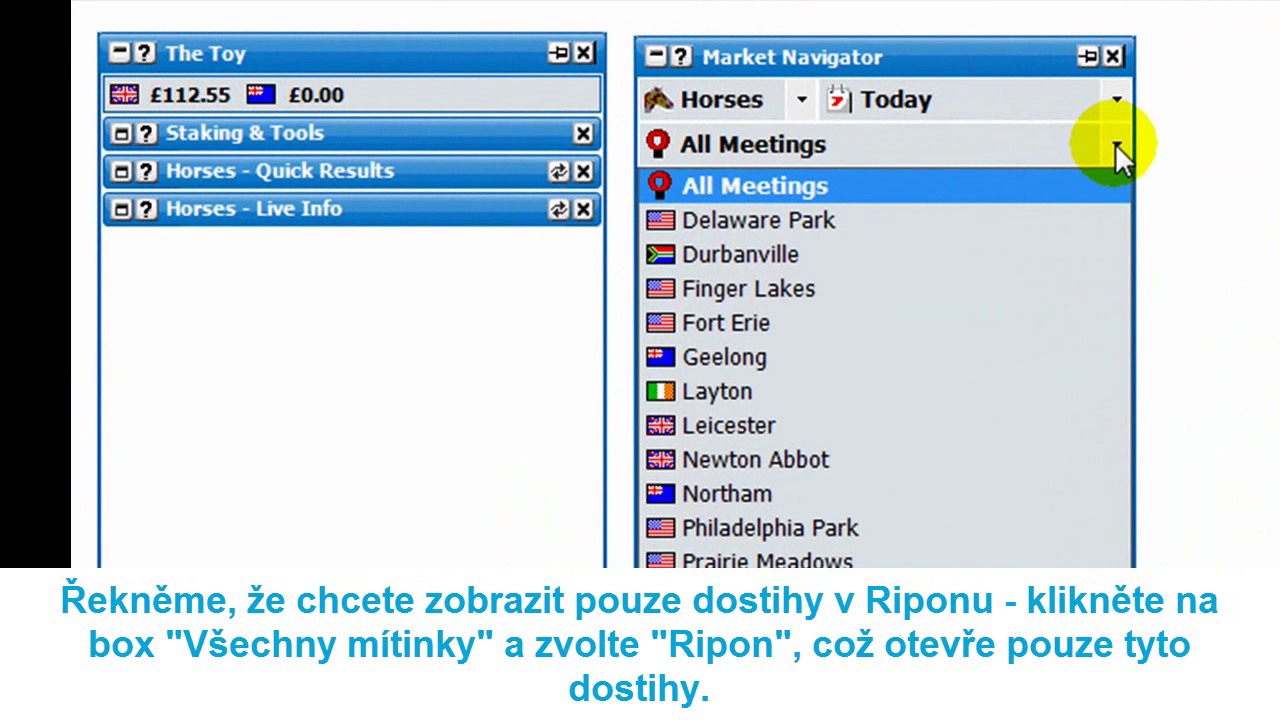
pyautogui.click(1116, 146)
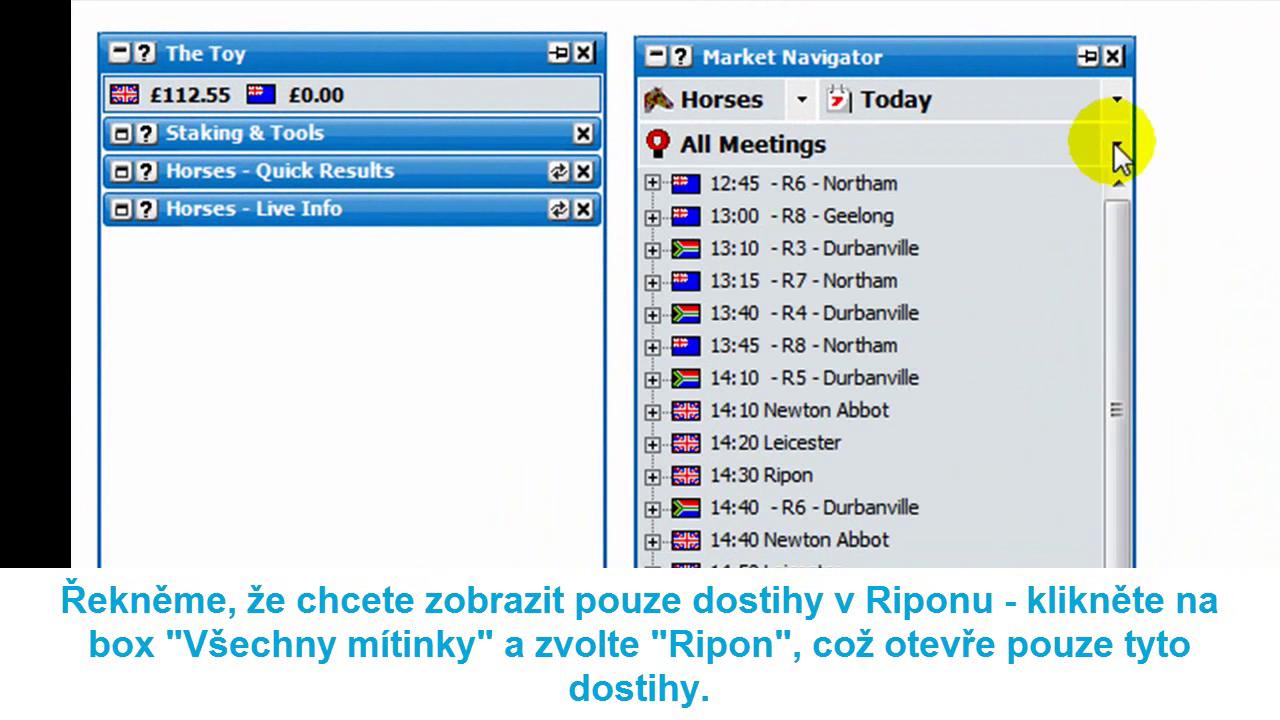
pyautogui.click(1116, 146)
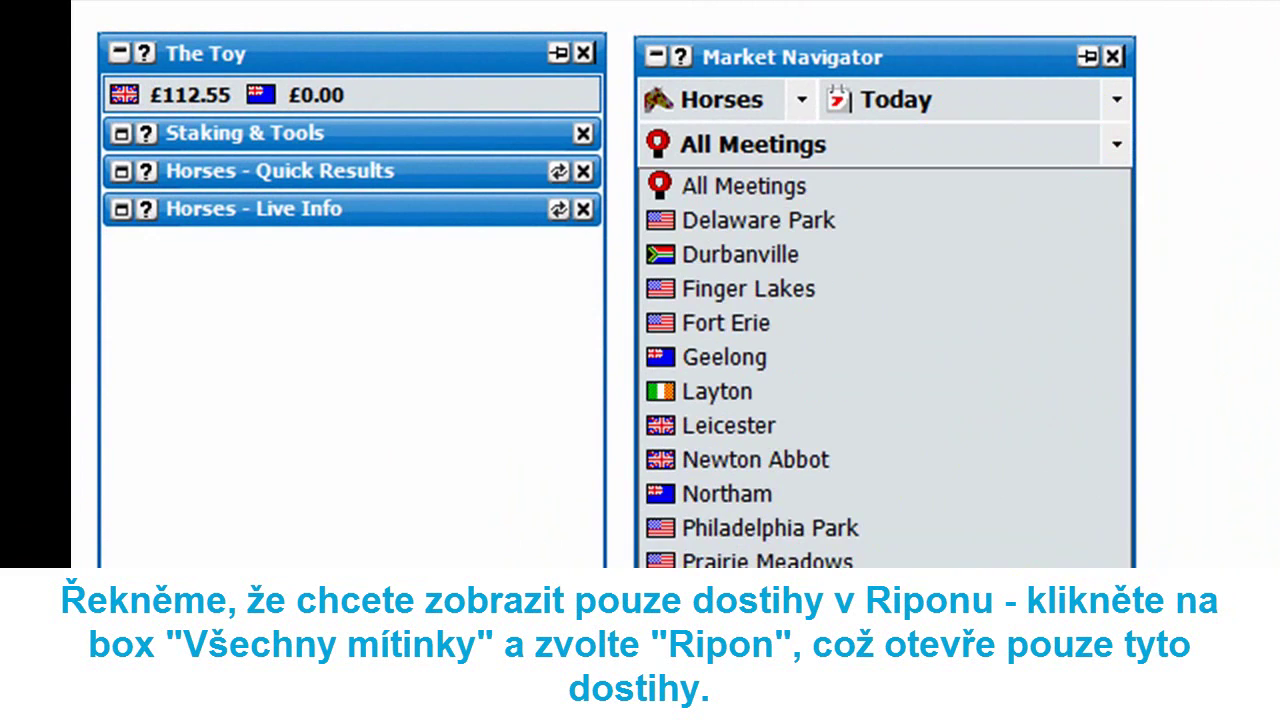
pyautogui.click(697, 585)
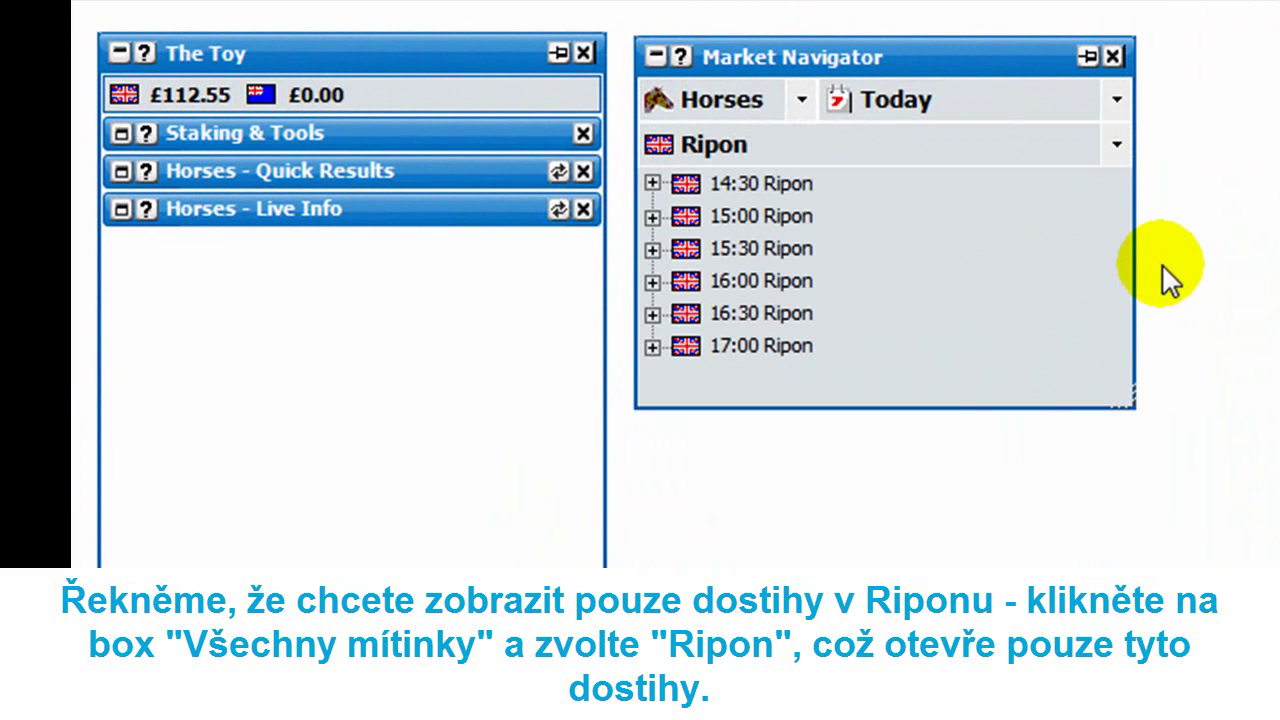
pyautogui.click(646, 184)
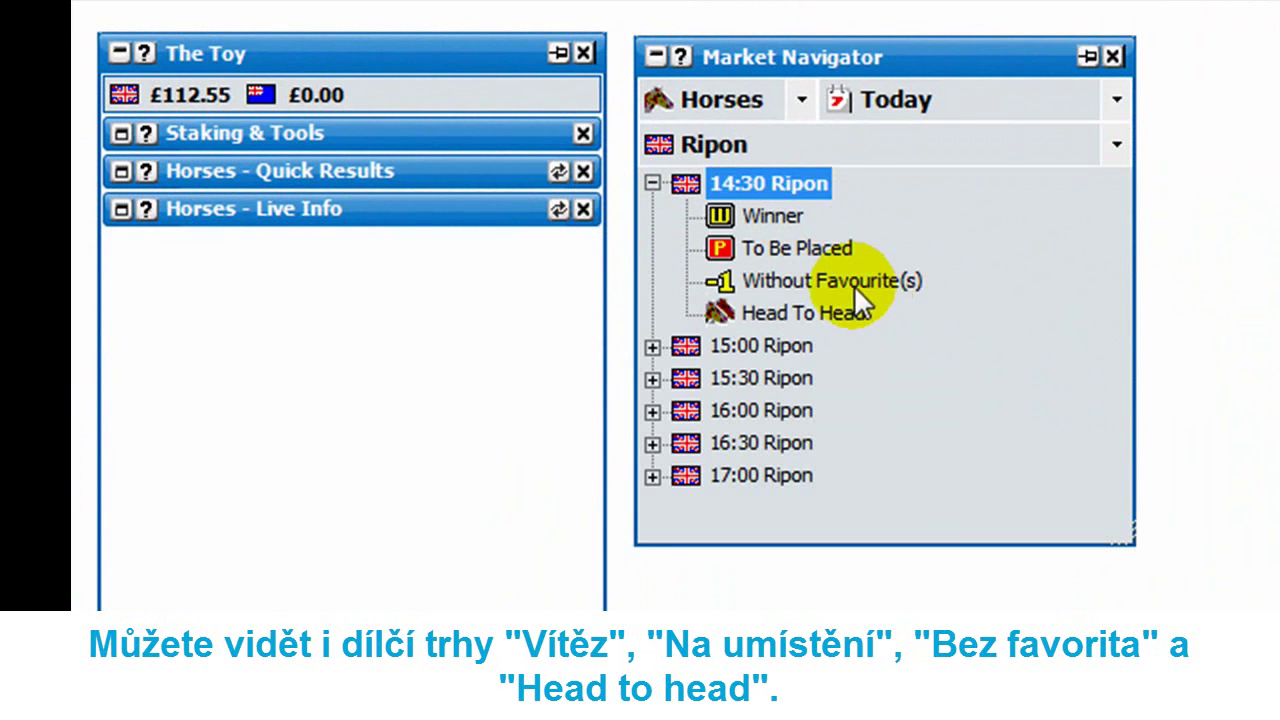
pyautogui.click(652, 183)
pyautogui.click(1100, 143)
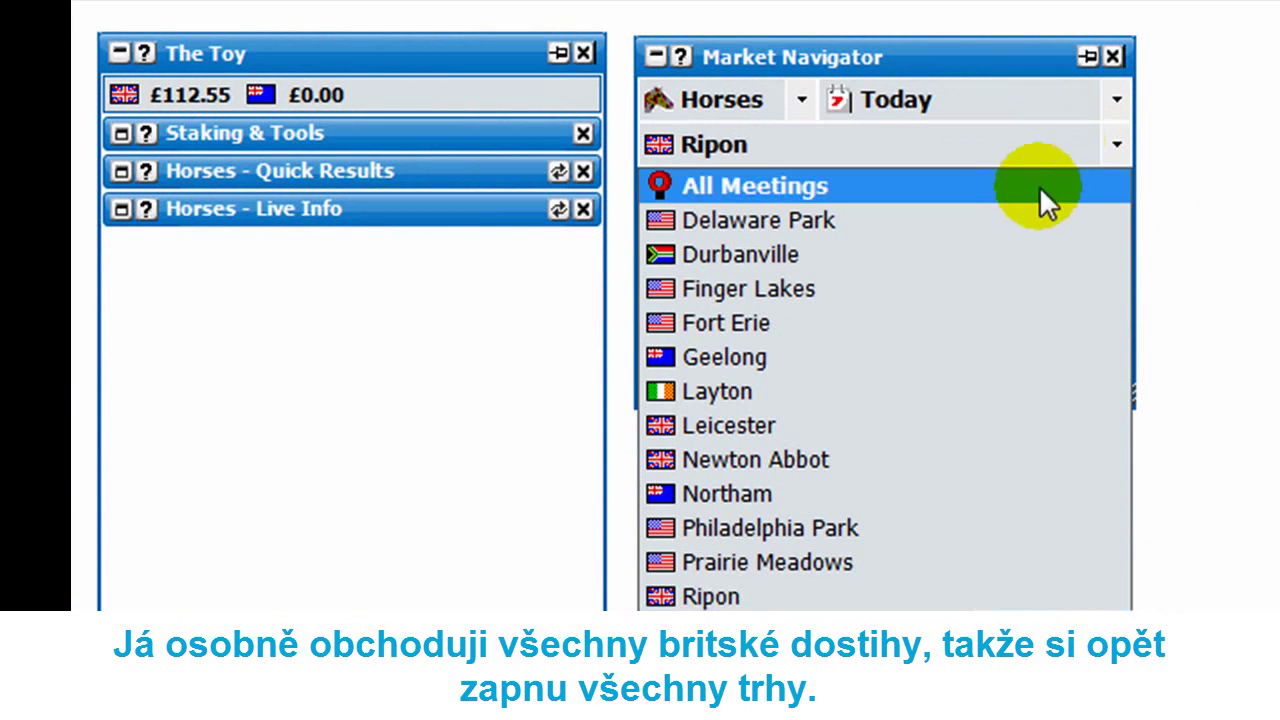
pyautogui.click(1030, 195)
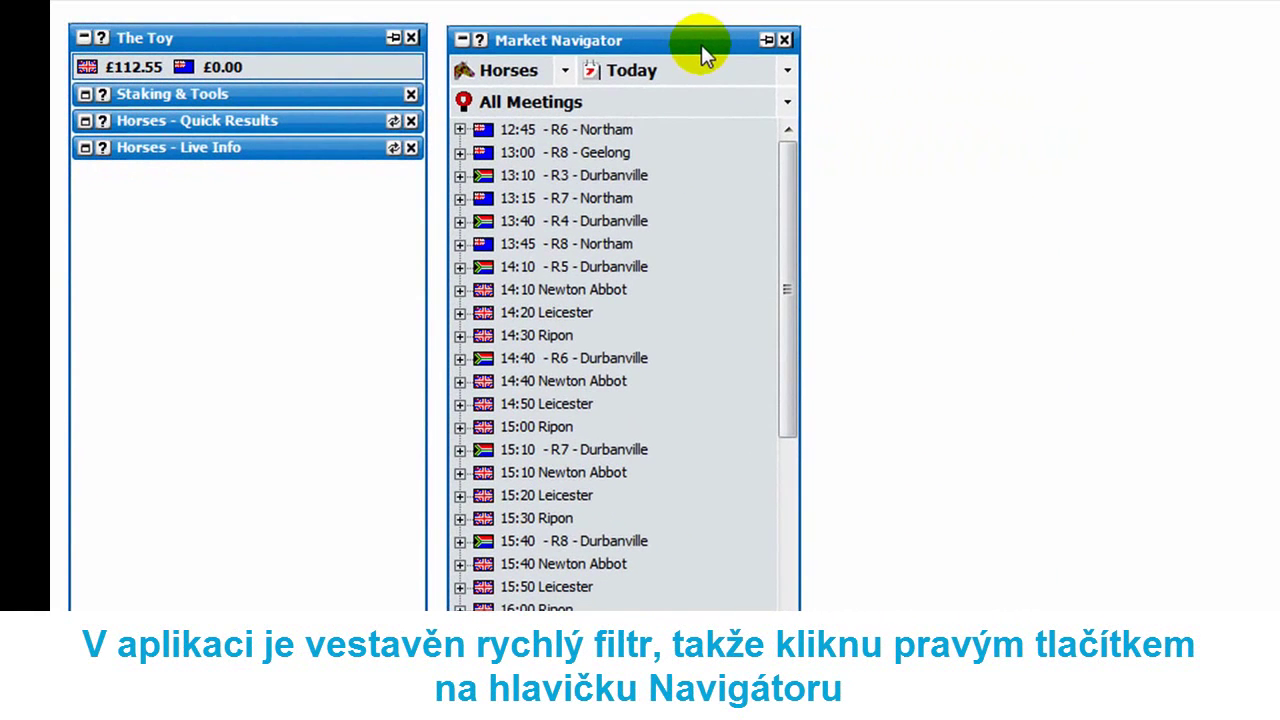
# Step: Untick South Africa under the Market Navigator's Country Display options
pyautogui.rightClick(684, 44)
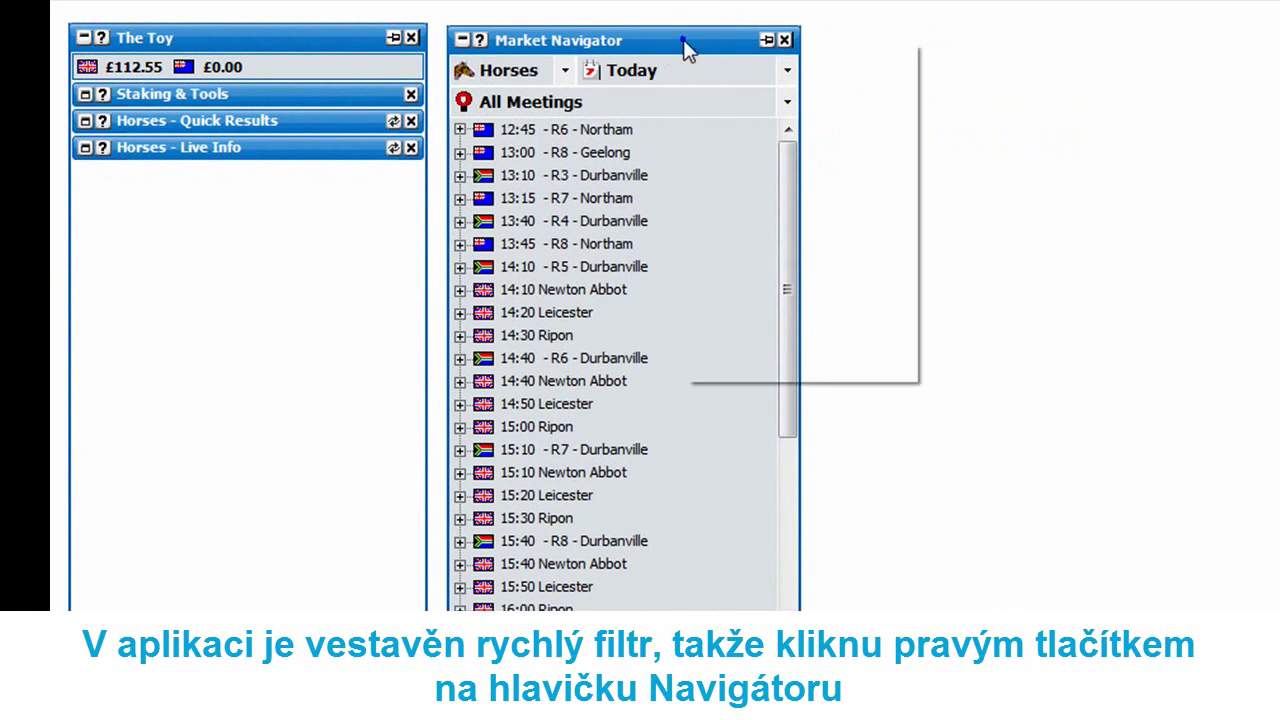
pyautogui.moveTo(840, 278)
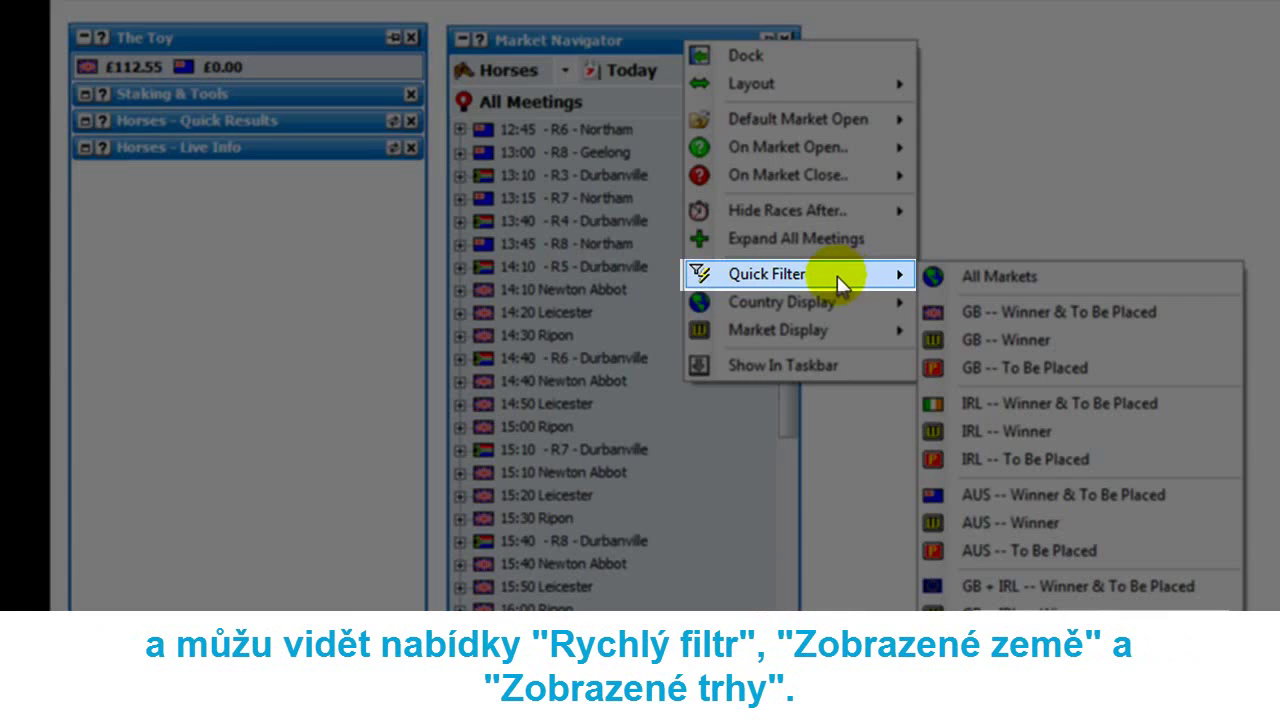
pyautogui.moveTo(832, 308)
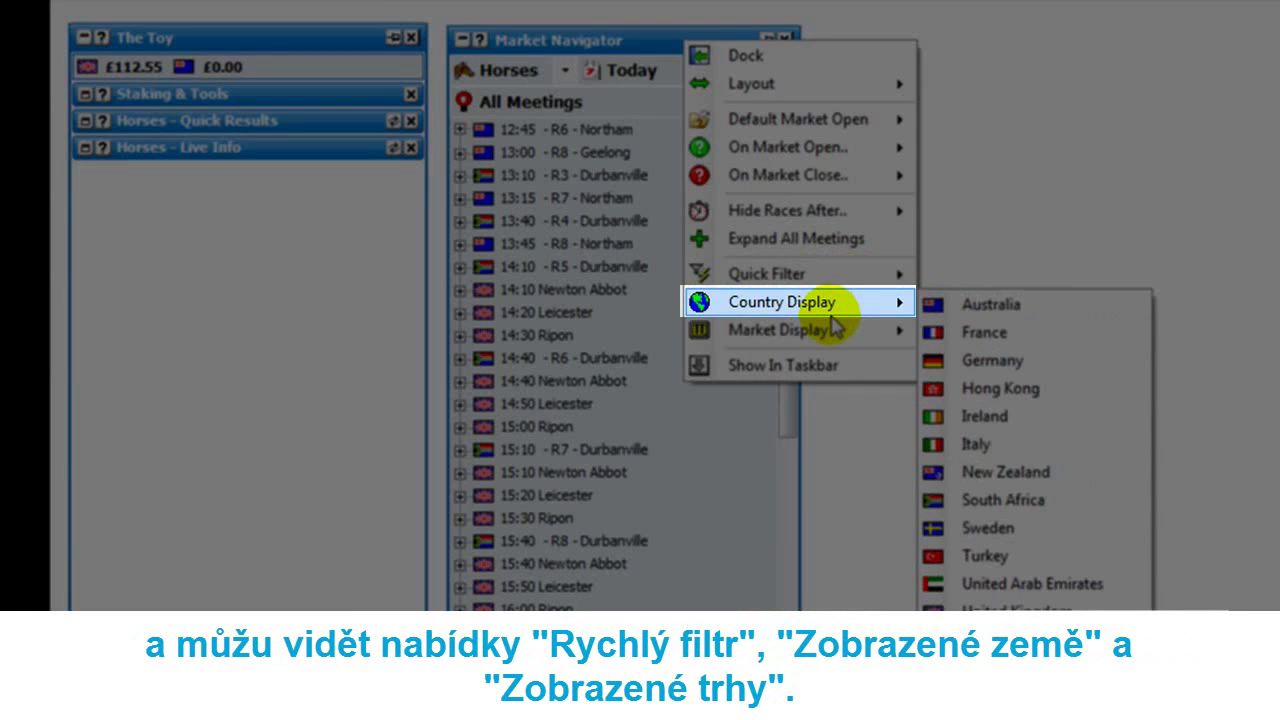
pyautogui.moveTo(840, 332)
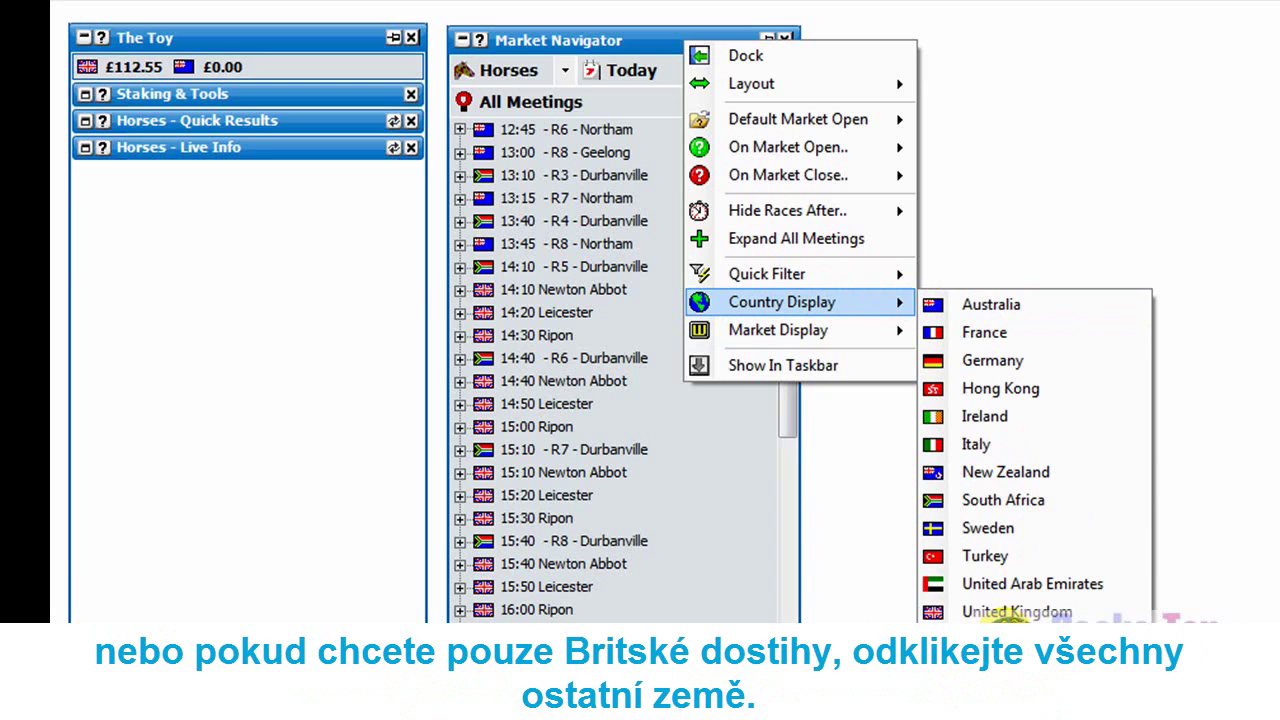
pyautogui.click(1049, 503)
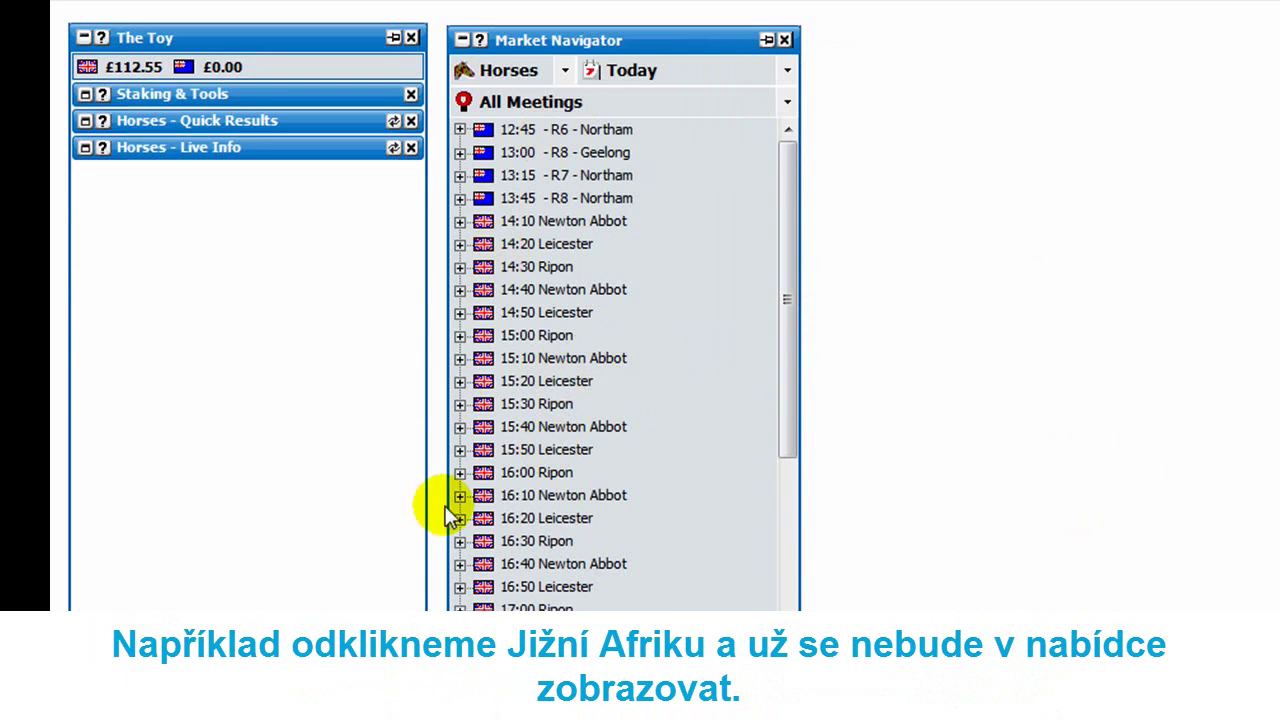
# Step: Apply the GB -- Winner quick filter, then dismiss the reopened options menu
pyautogui.rightClick(718, 41)
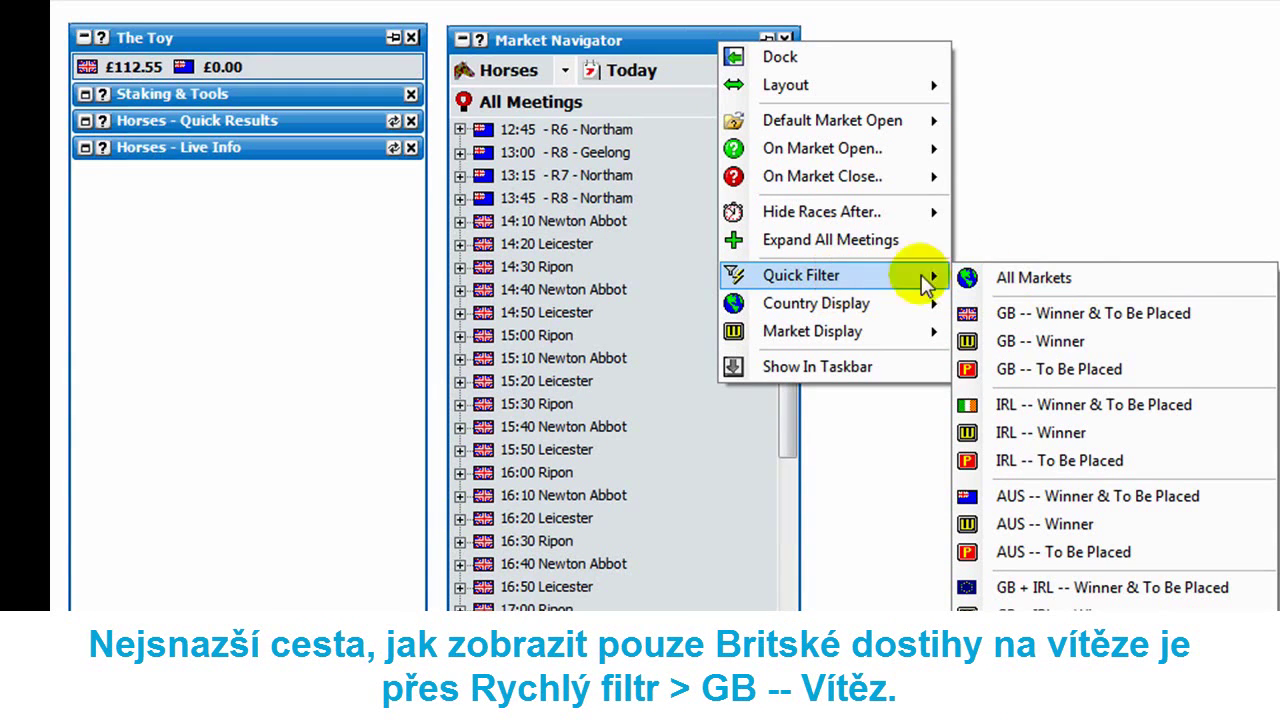
pyautogui.click(1057, 342)
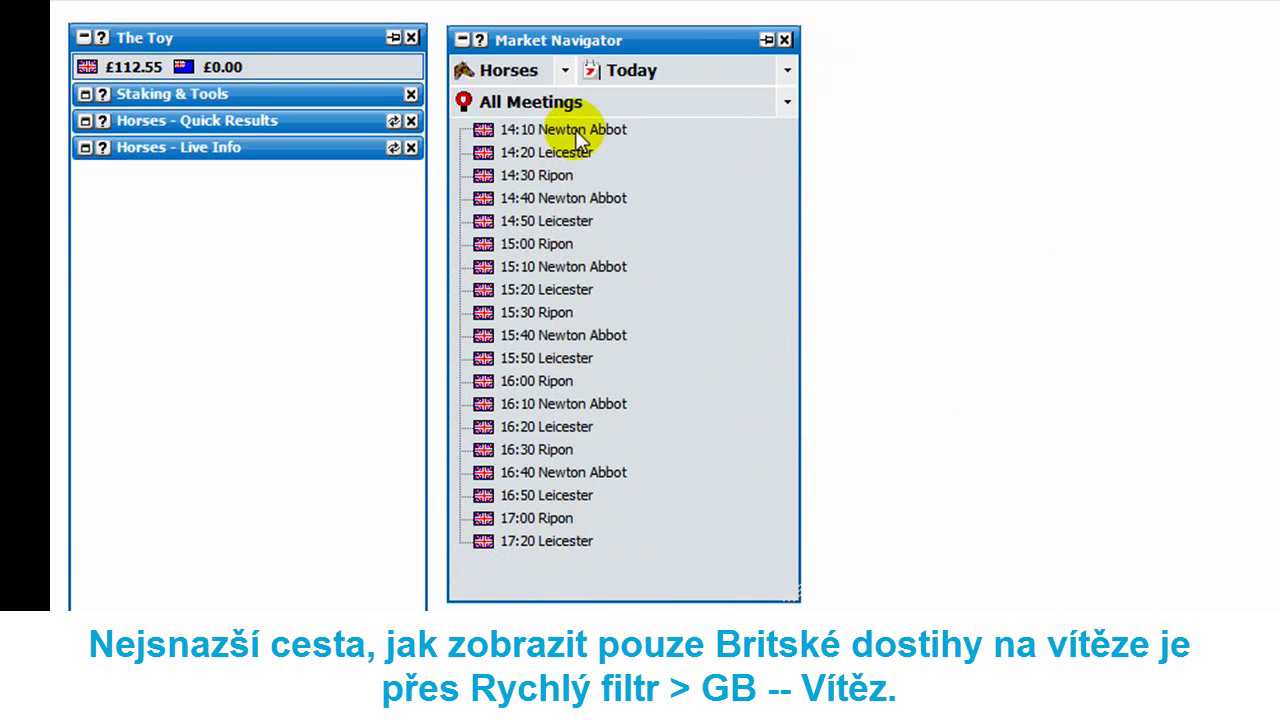
pyautogui.rightClick(712, 36)
pyautogui.click(710, 115)
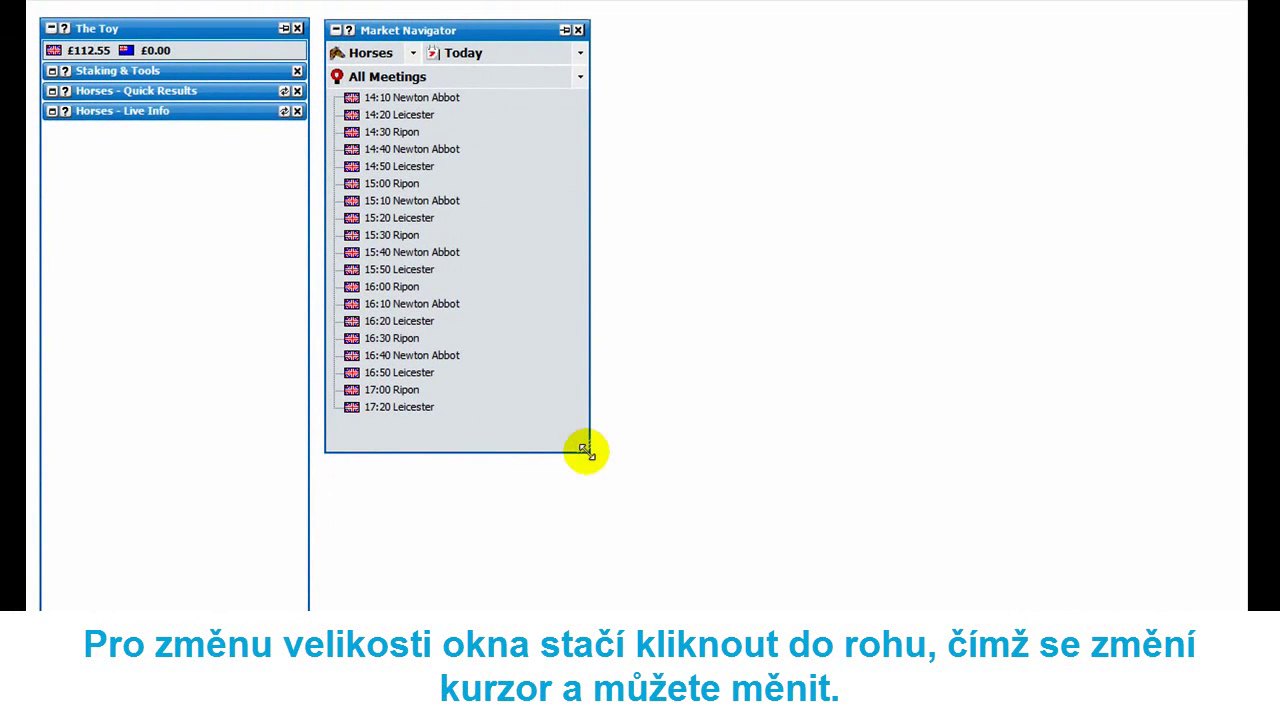
# Step: Resize the Market Navigator to fit the GB races from 14:10 Newton Abbot to 17:20 Leicester
pyautogui.moveTo(586, 452); pyautogui.dragTo(593, 143)
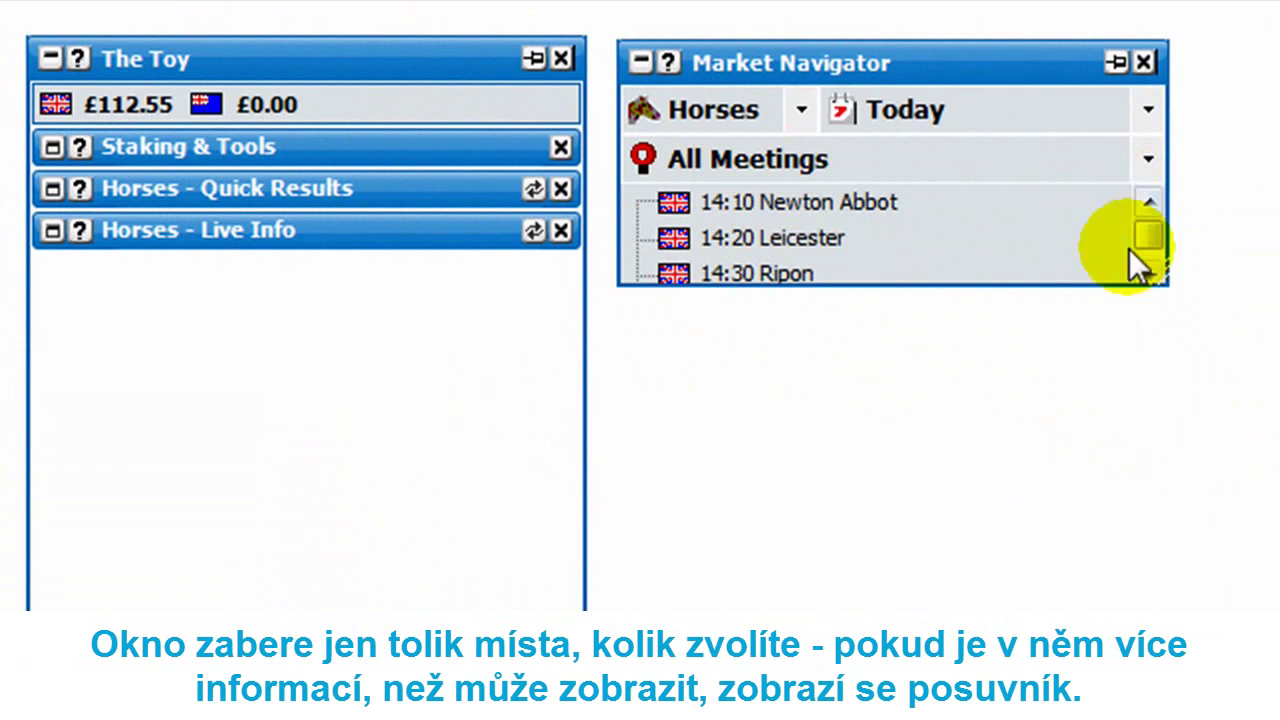
pyautogui.moveTo(1145, 272); pyautogui.dragTo(1144, 271)
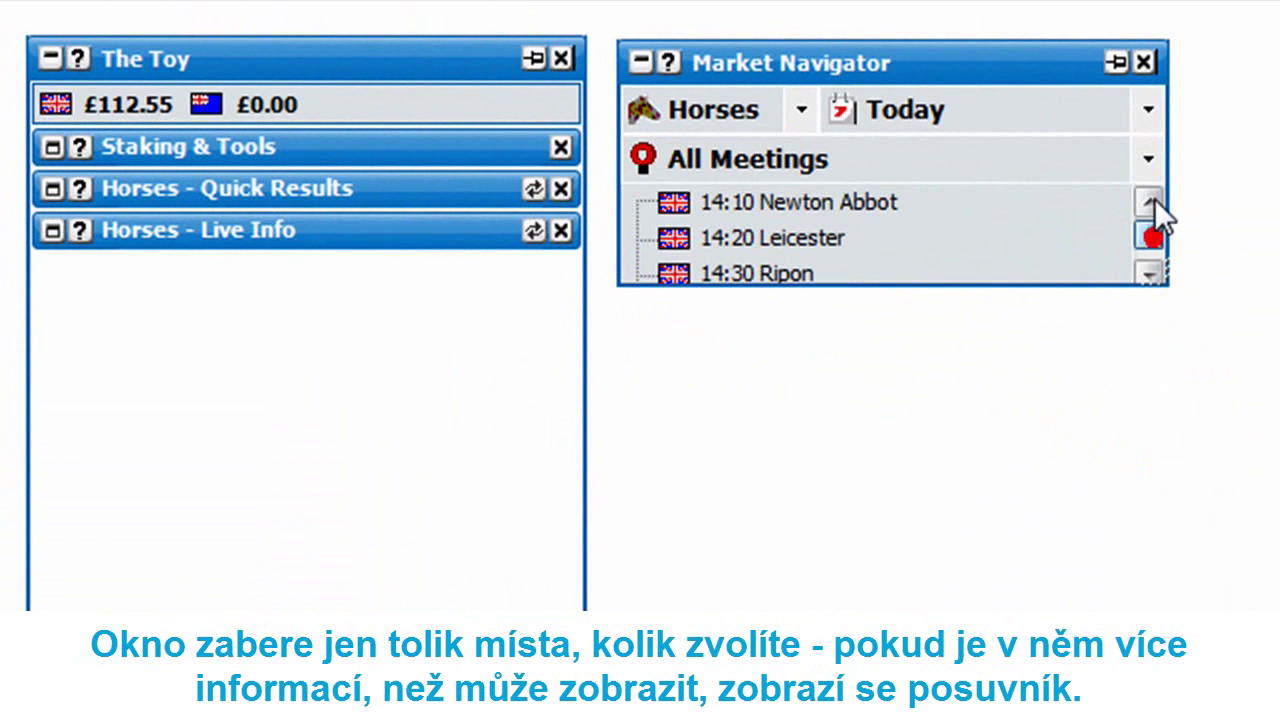
pyautogui.moveTo(1097, 262); pyautogui.dragTo(1063, 719)
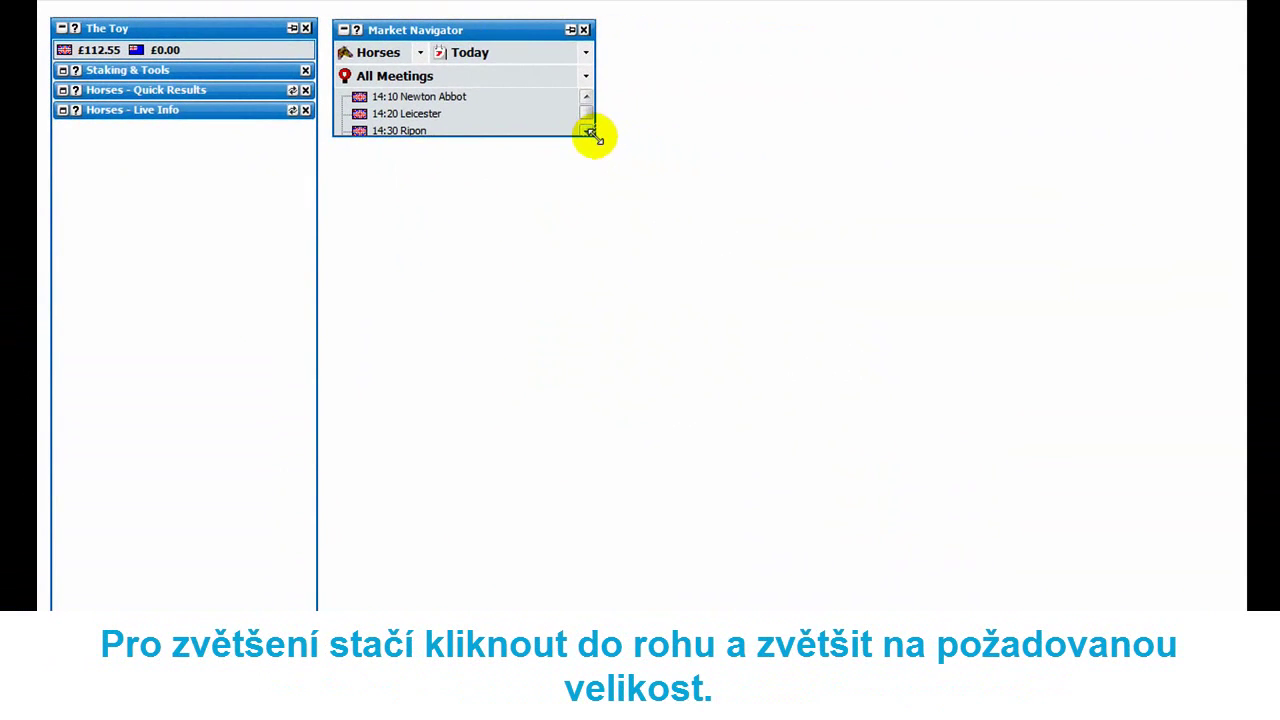
pyautogui.moveTo(572, 553); pyautogui.dragTo(576, 650)
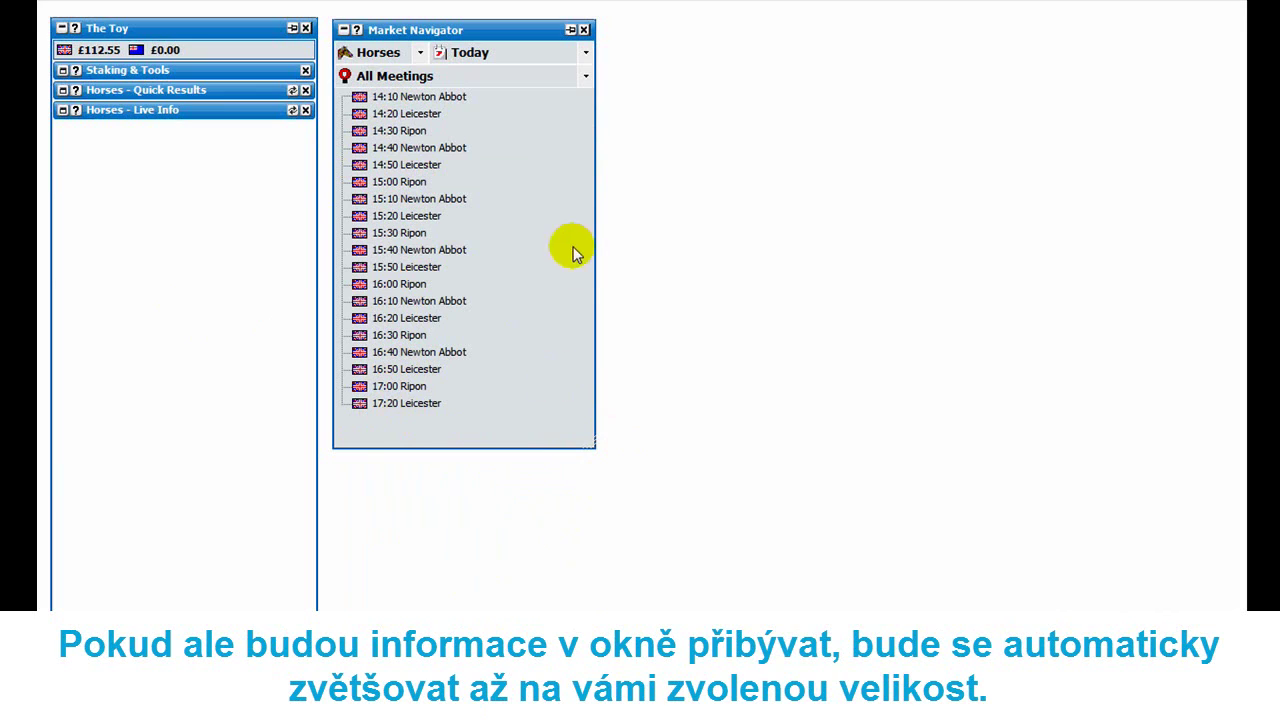
# Step: Apply the GB + IRL – Winner quick filter to add Layton races, then shorten the window
pyautogui.click(570, 29)
pyautogui.moveTo(688, 221)
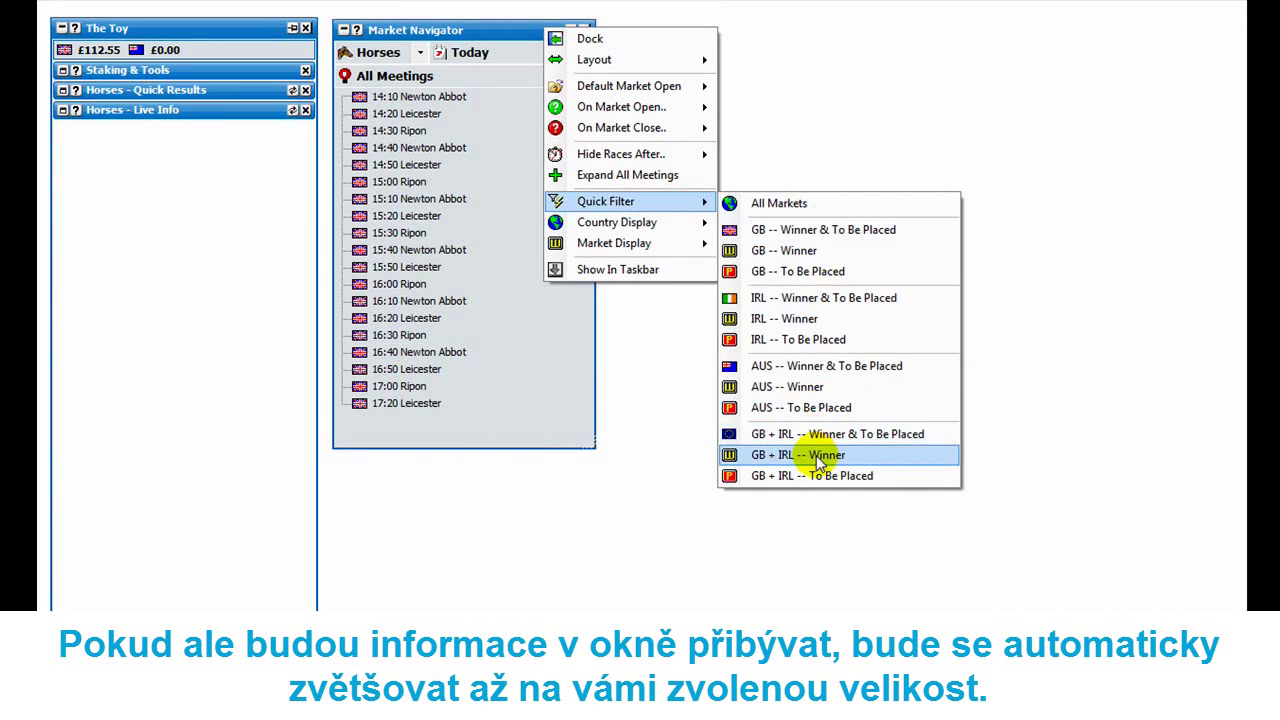
pyautogui.click(816, 457)
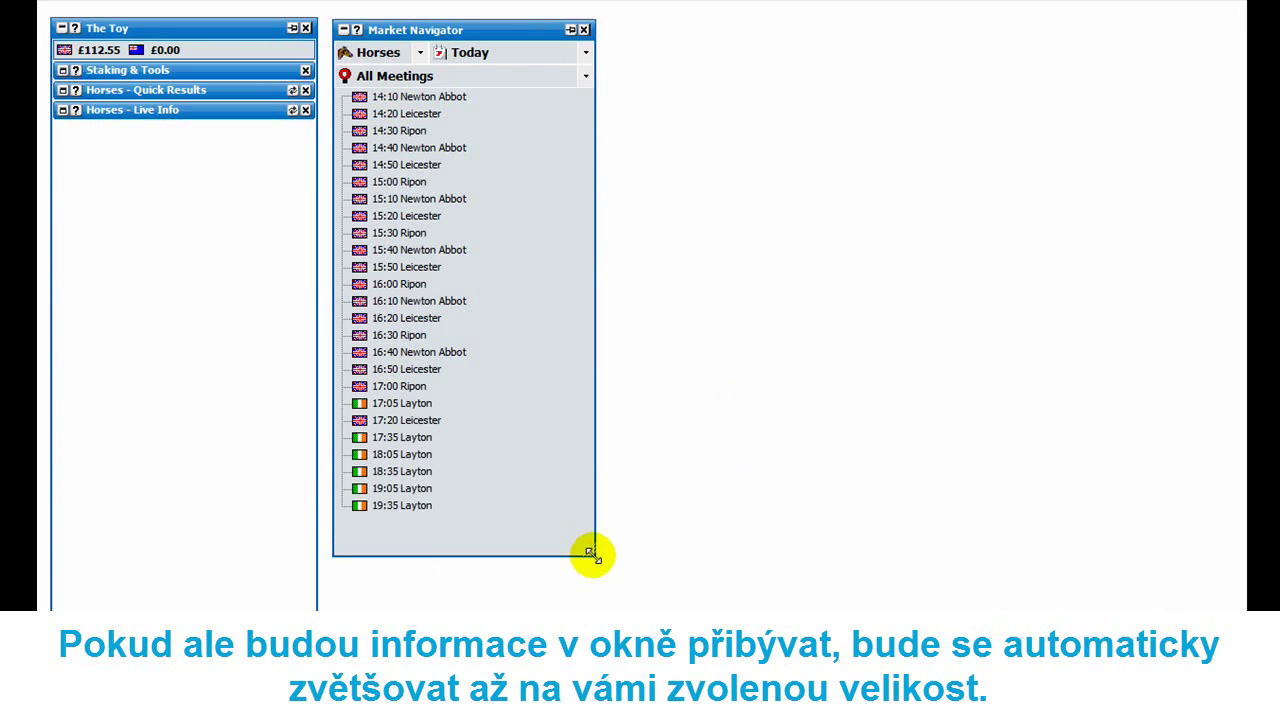
pyautogui.moveTo(592, 555); pyautogui.dragTo(591, 410)
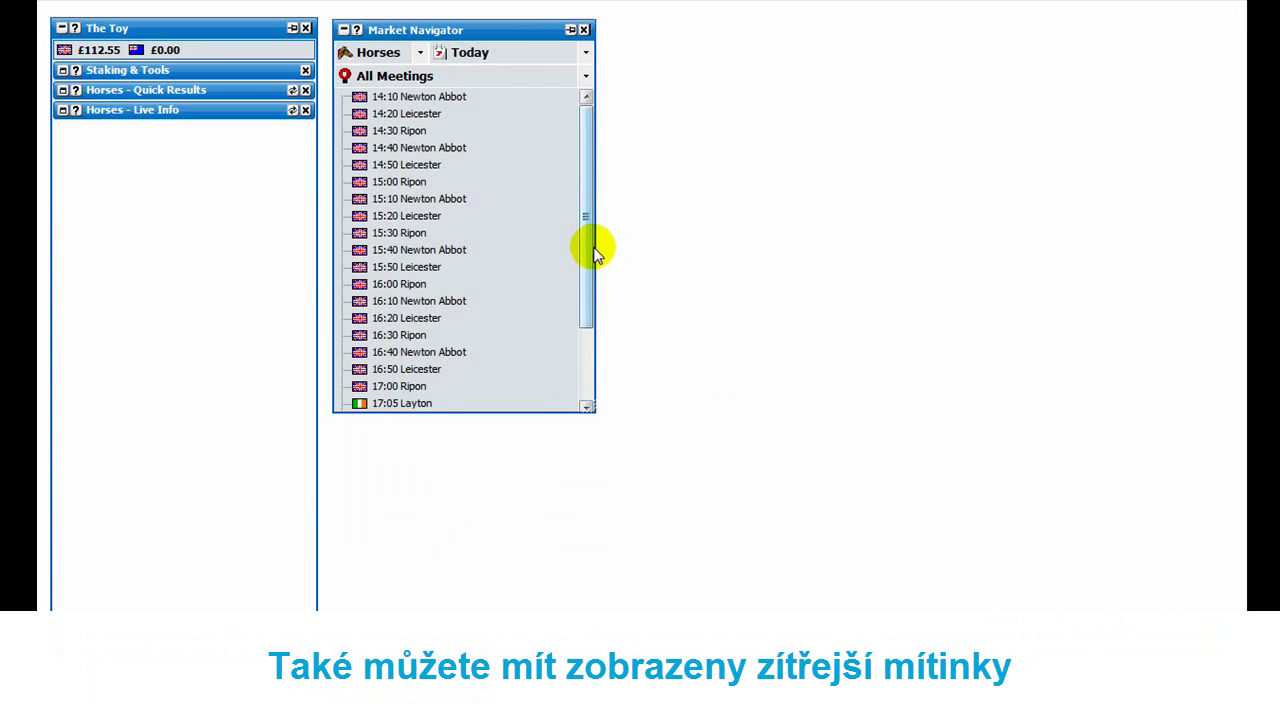
# Step: Keep the navigator's day selection on today's meetings
pyautogui.moveTo(590, 254)
pyautogui.mouseDown()
pyautogui.moveTo(583, 343)
pyautogui.moveTo(580, 263)
pyautogui.mouseUp()
pyautogui.click(570, 29)
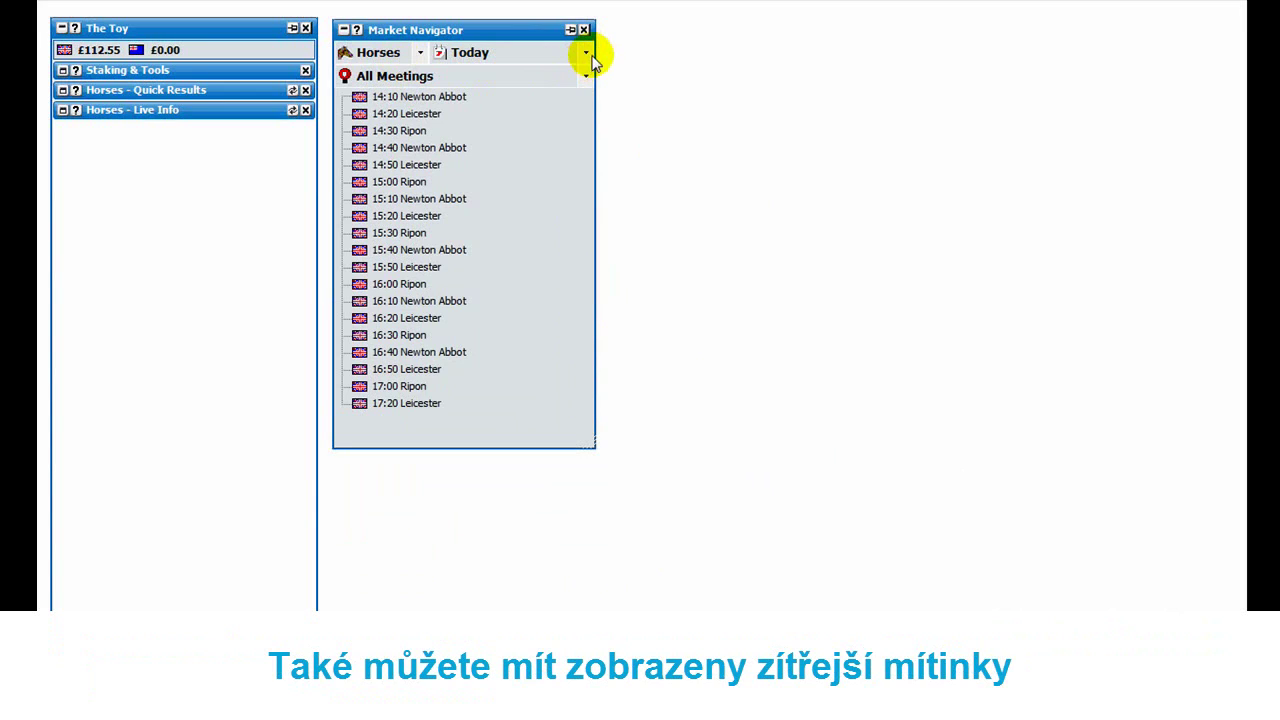
pyautogui.click(587, 55)
pyautogui.click(590, 52)
# Step: Switch the sport to Dogs and filter meetings to Romford, listing its 19:25–22:40 races
pyautogui.click(421, 52)
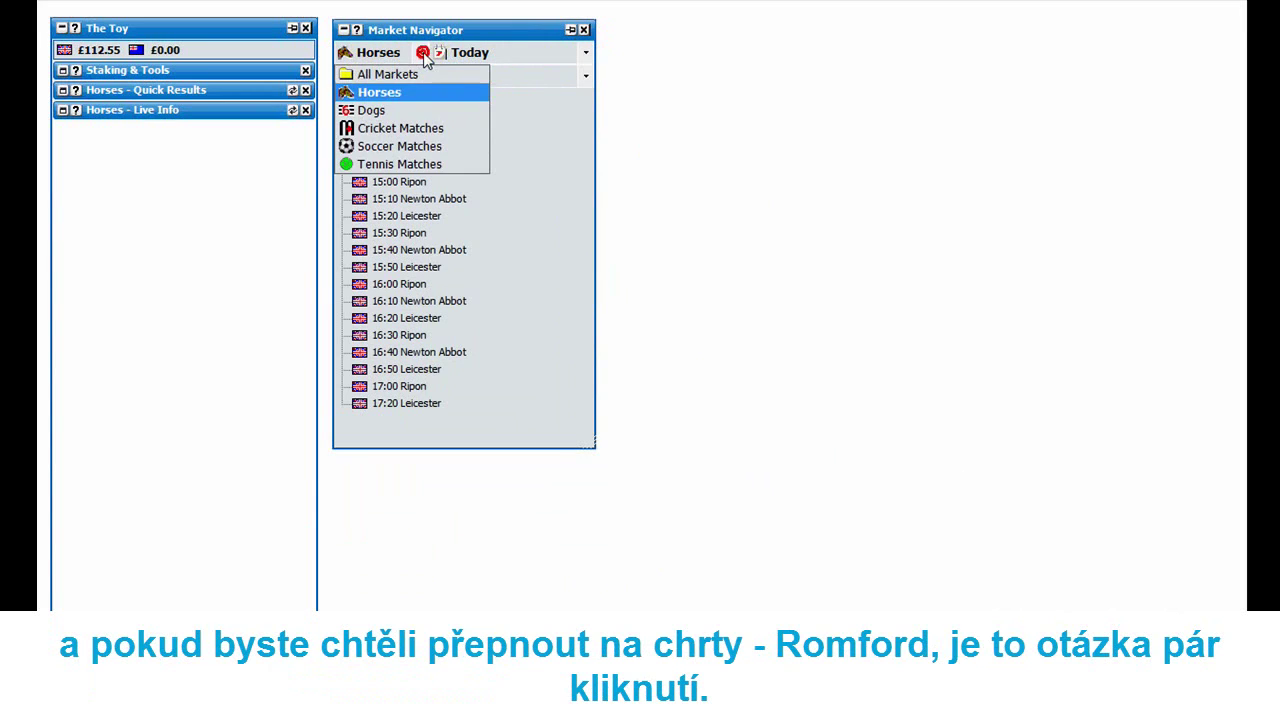
pyautogui.click(408, 118)
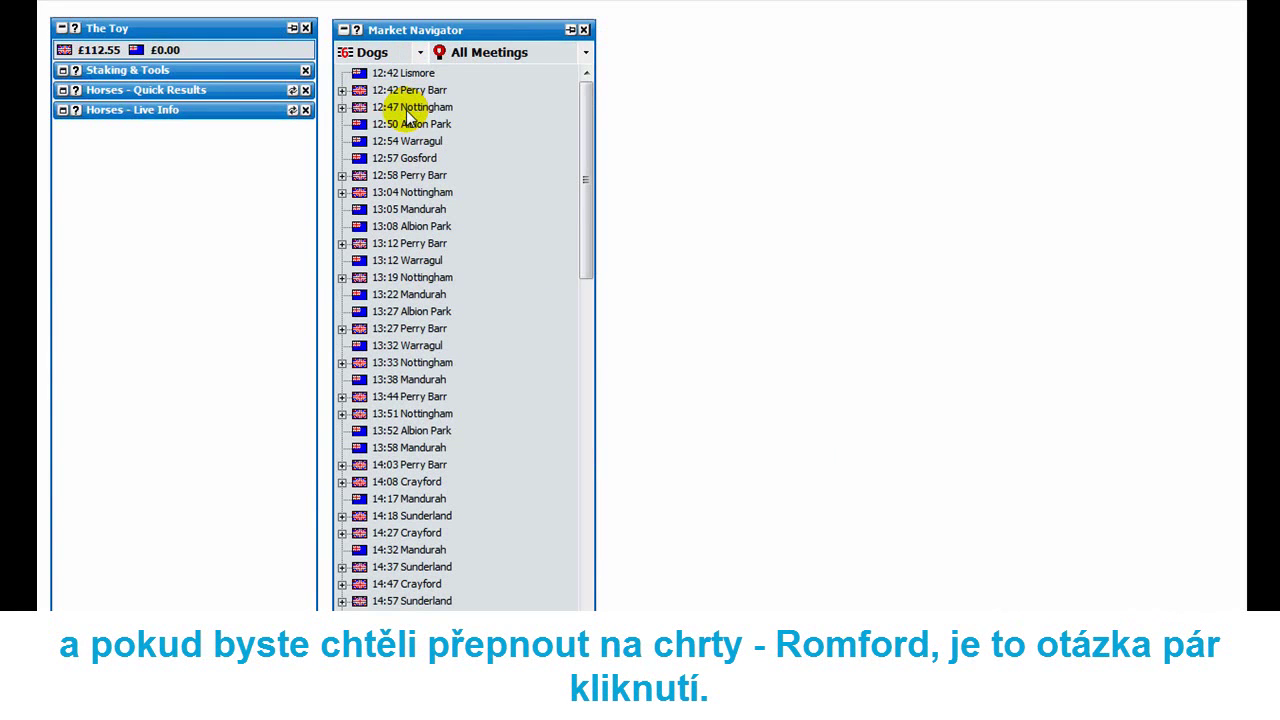
pyautogui.click(590, 55)
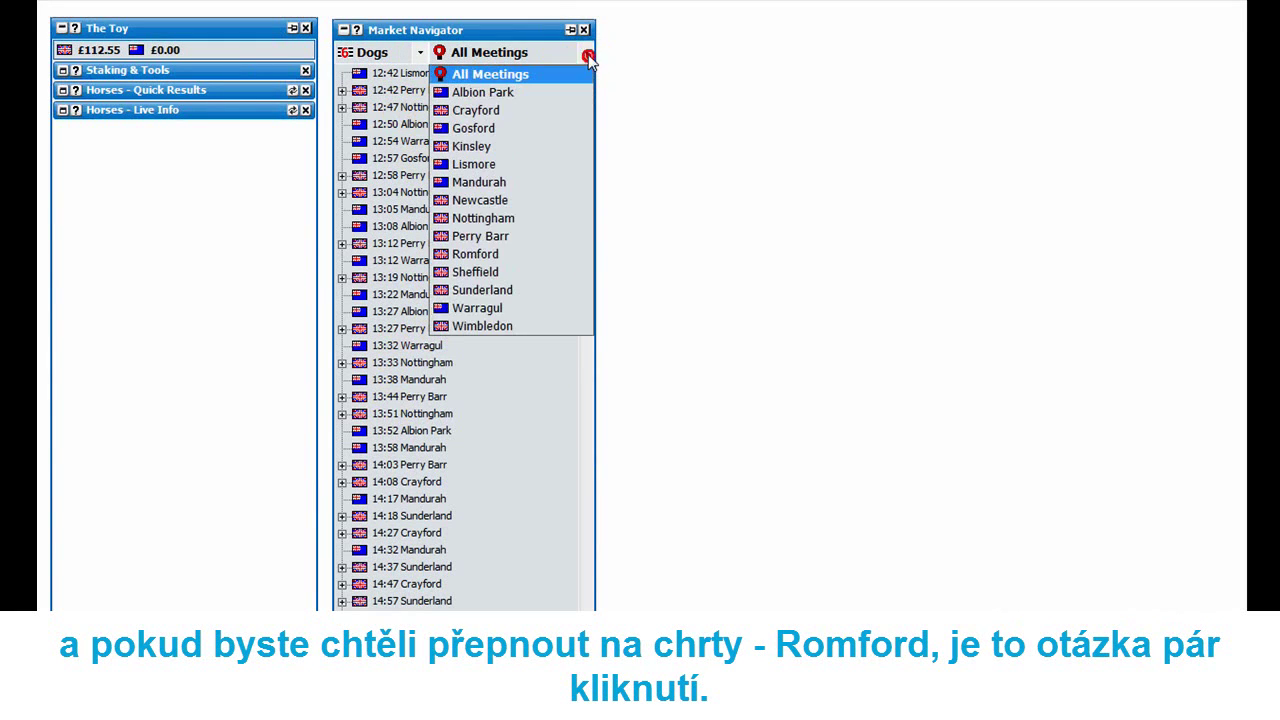
pyautogui.click(505, 255)
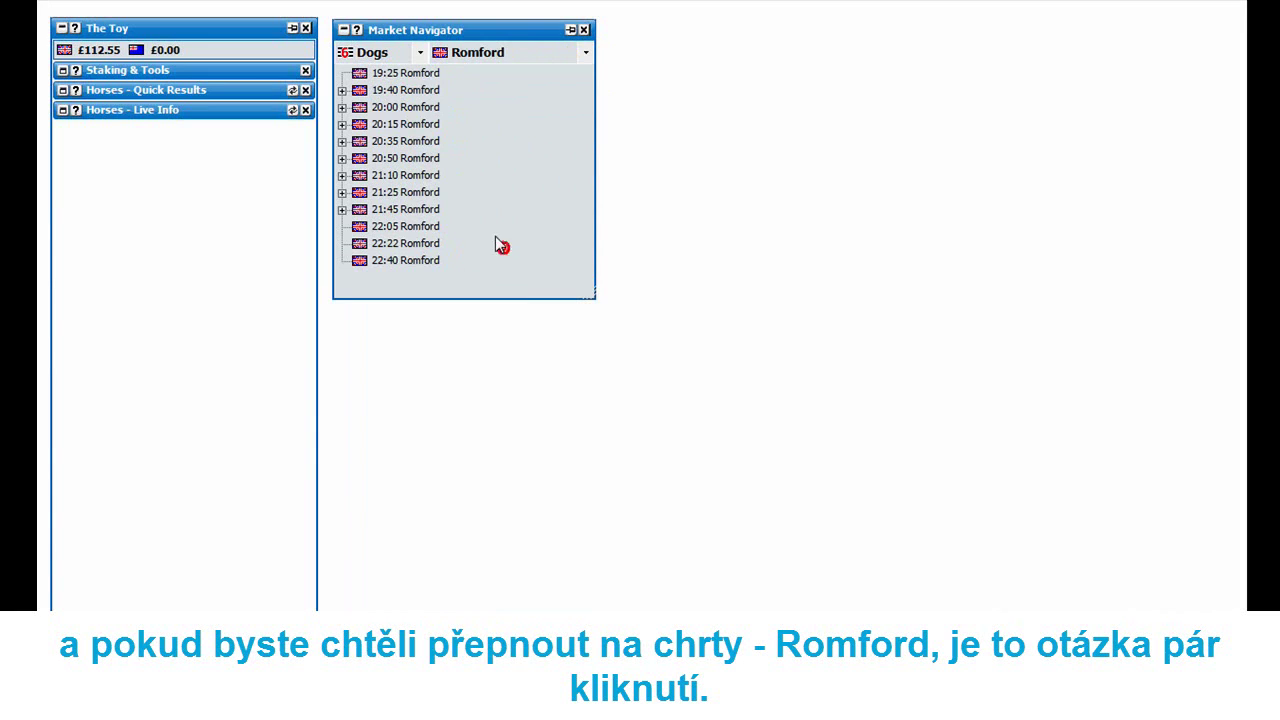